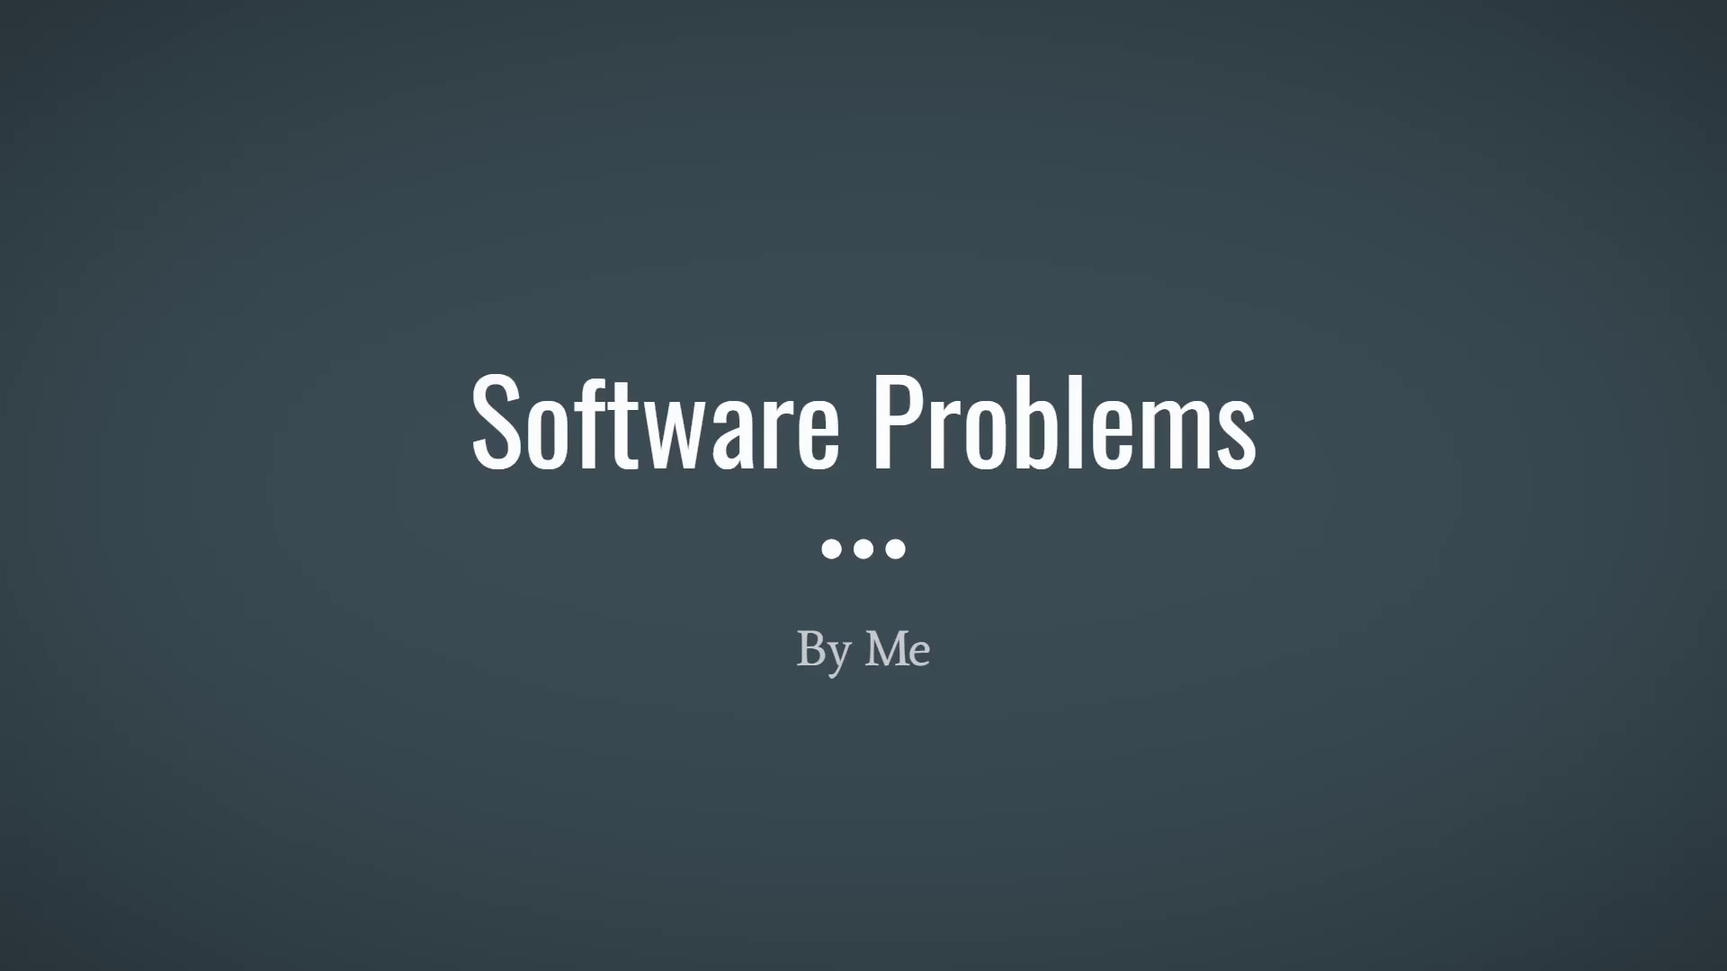
key(Right)
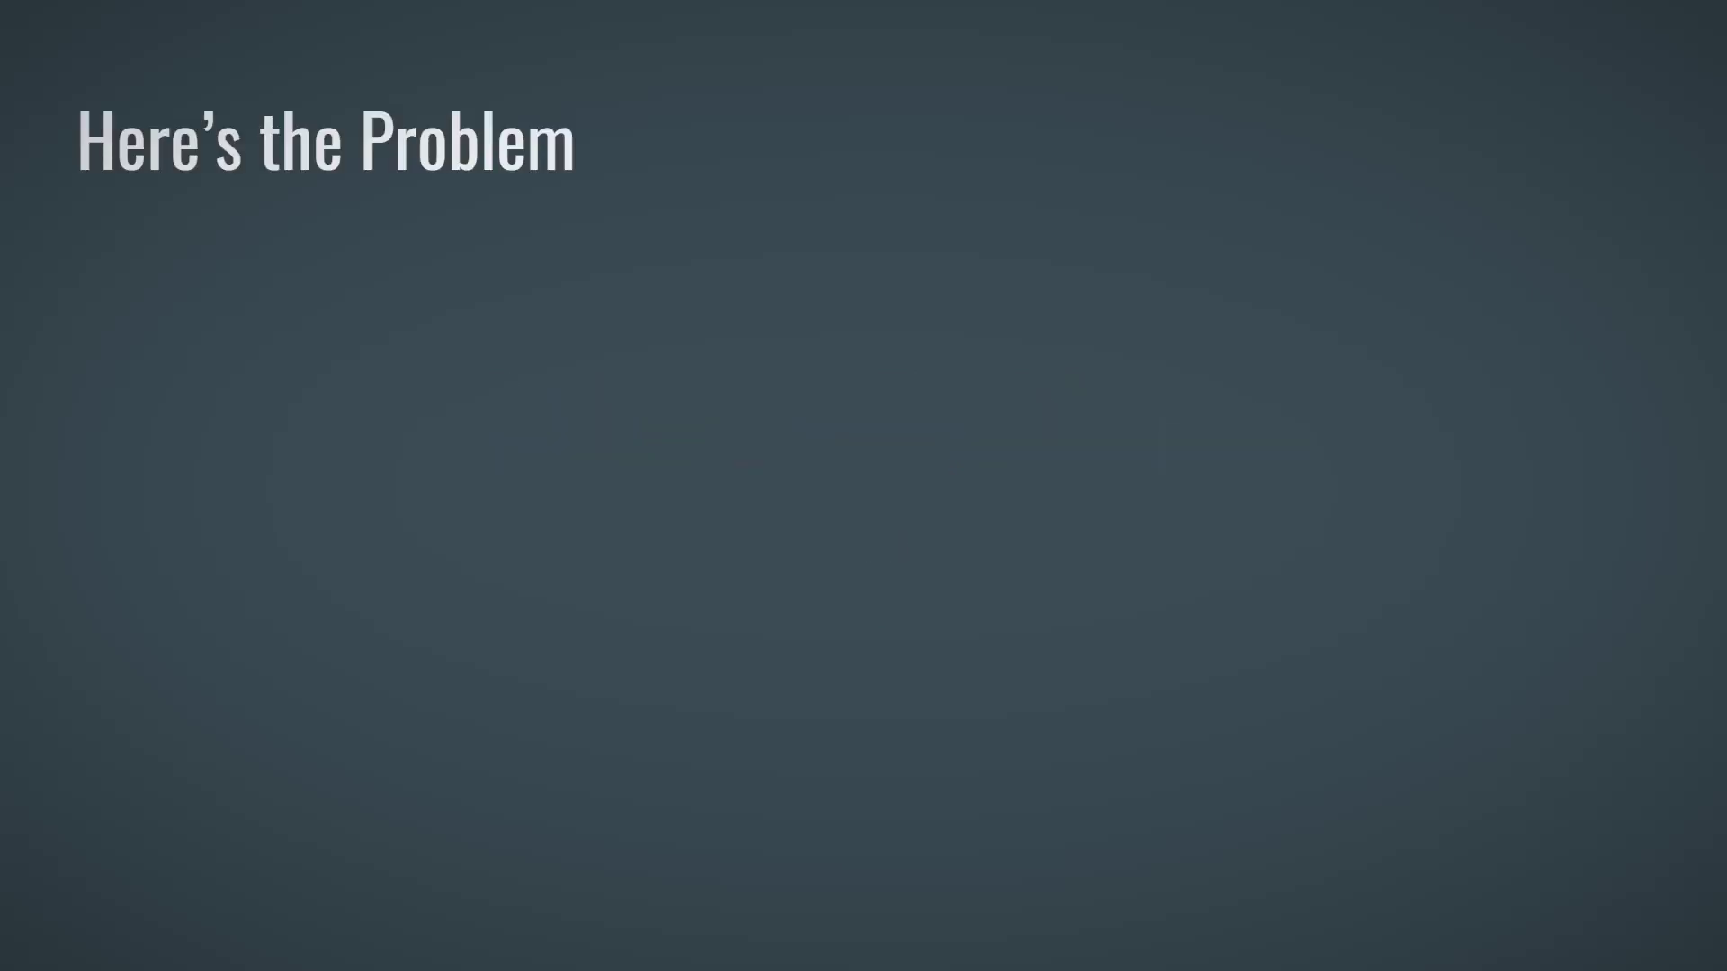
key(Right)
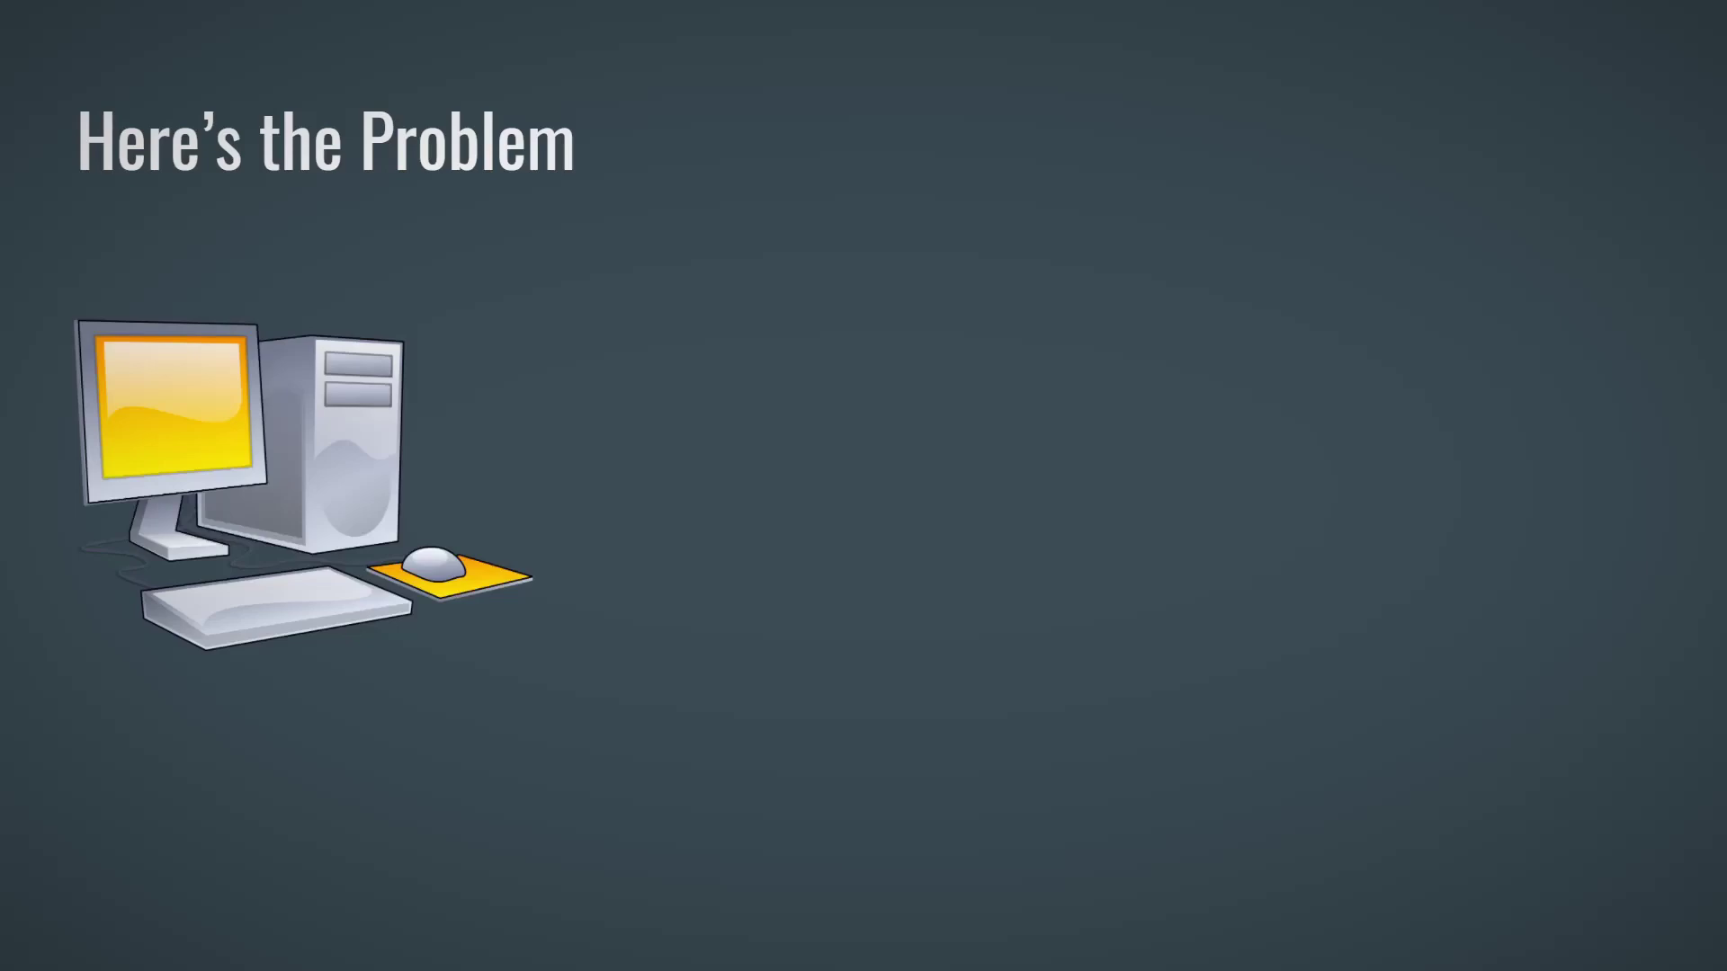
key(Right)
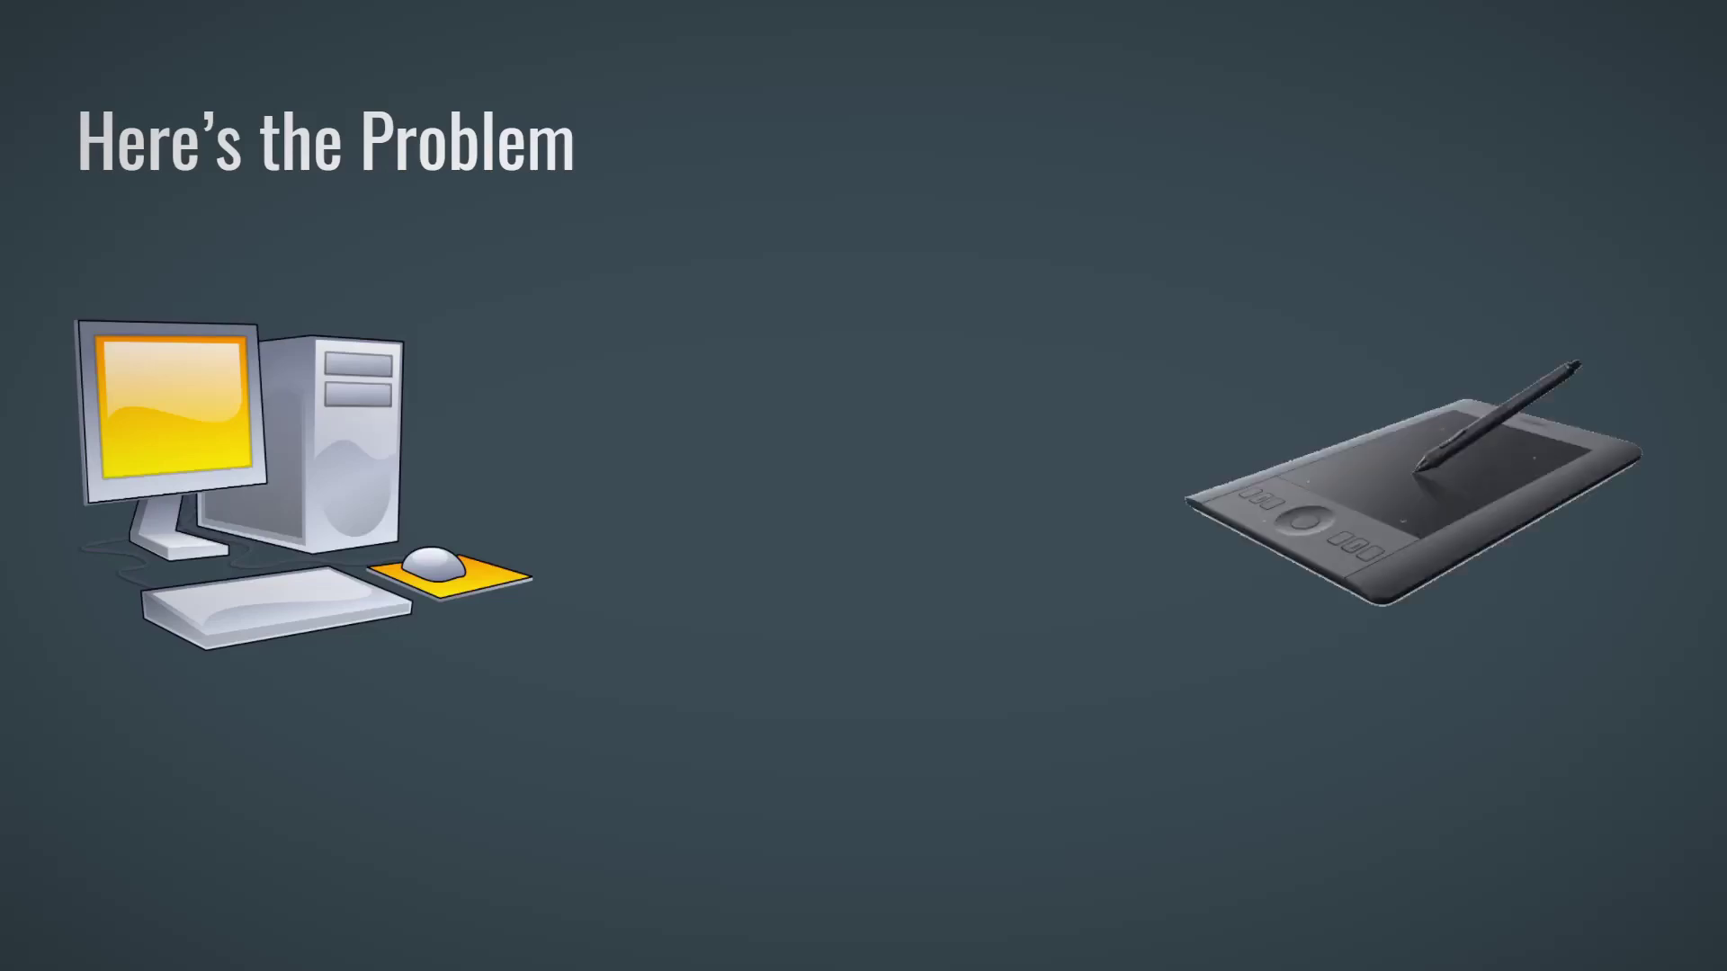
key(Right)
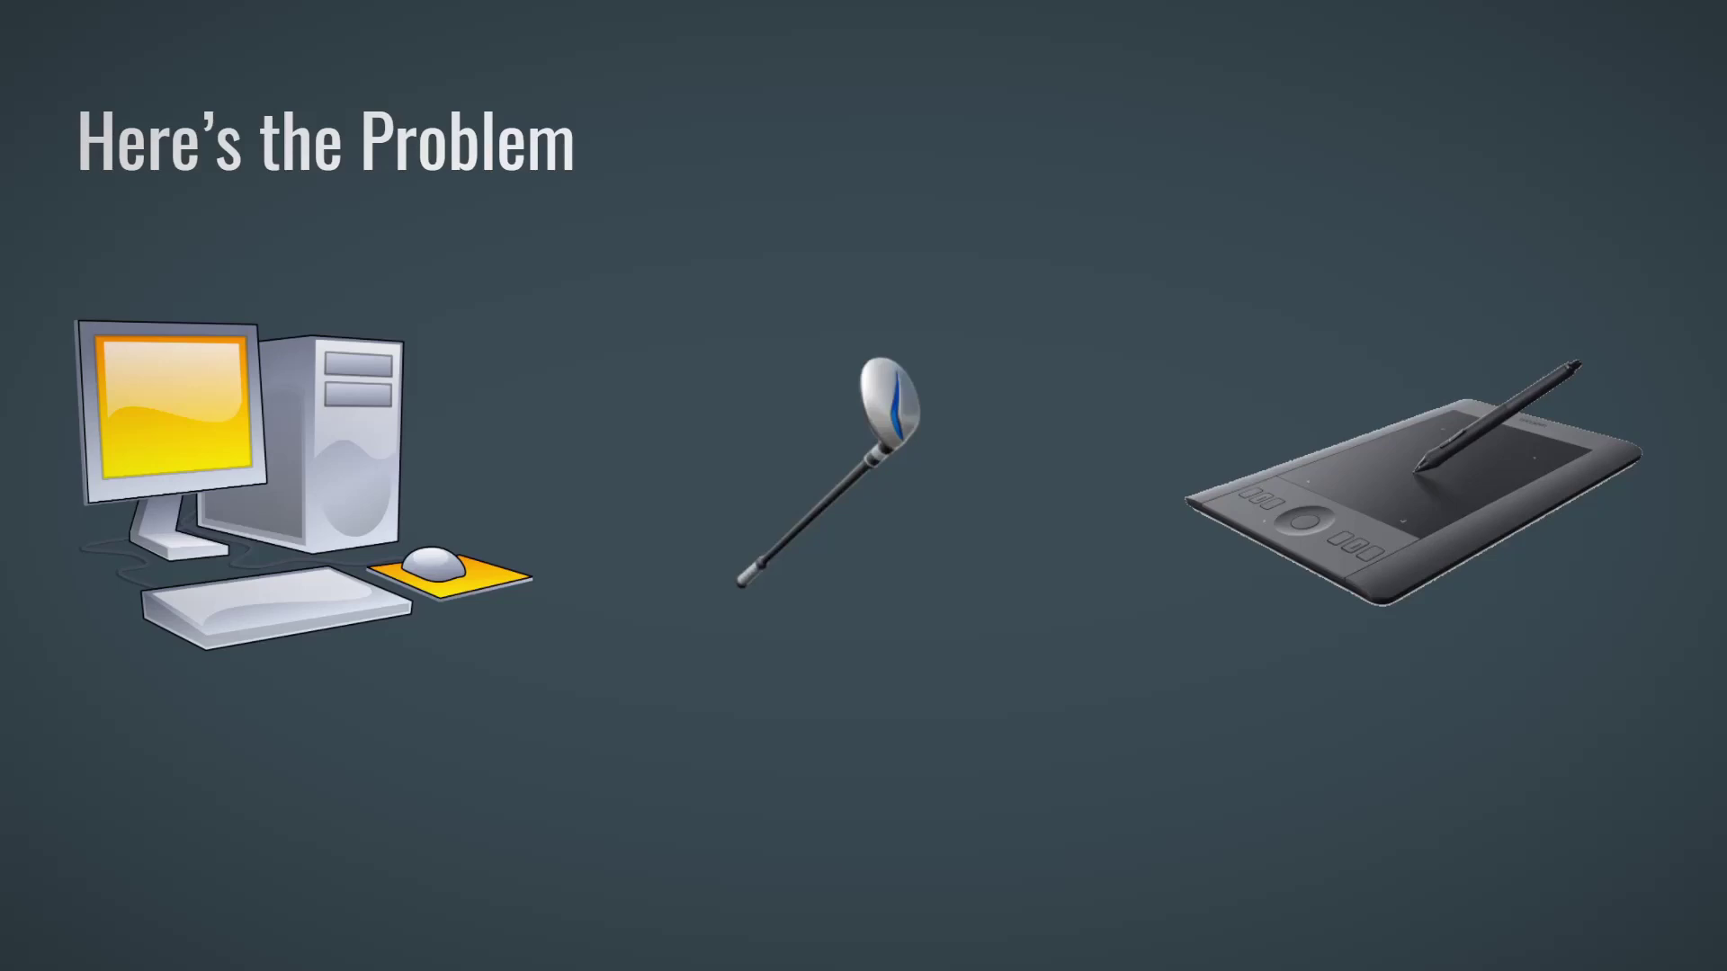
key(Right)
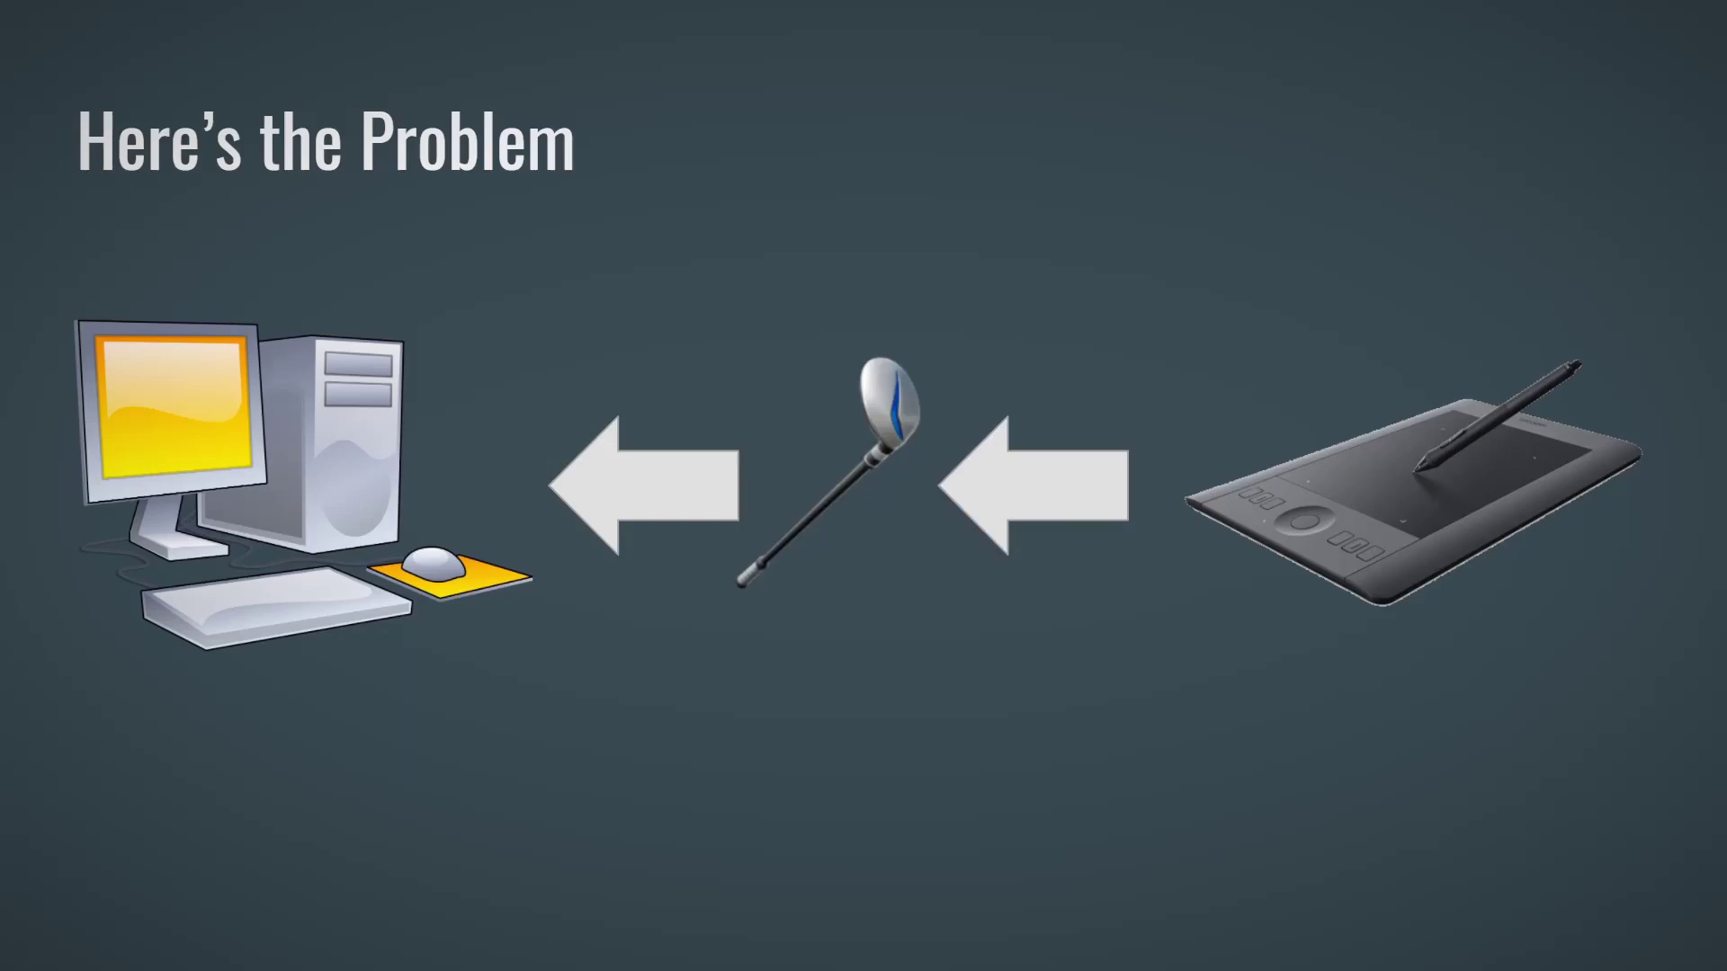
key(Right)
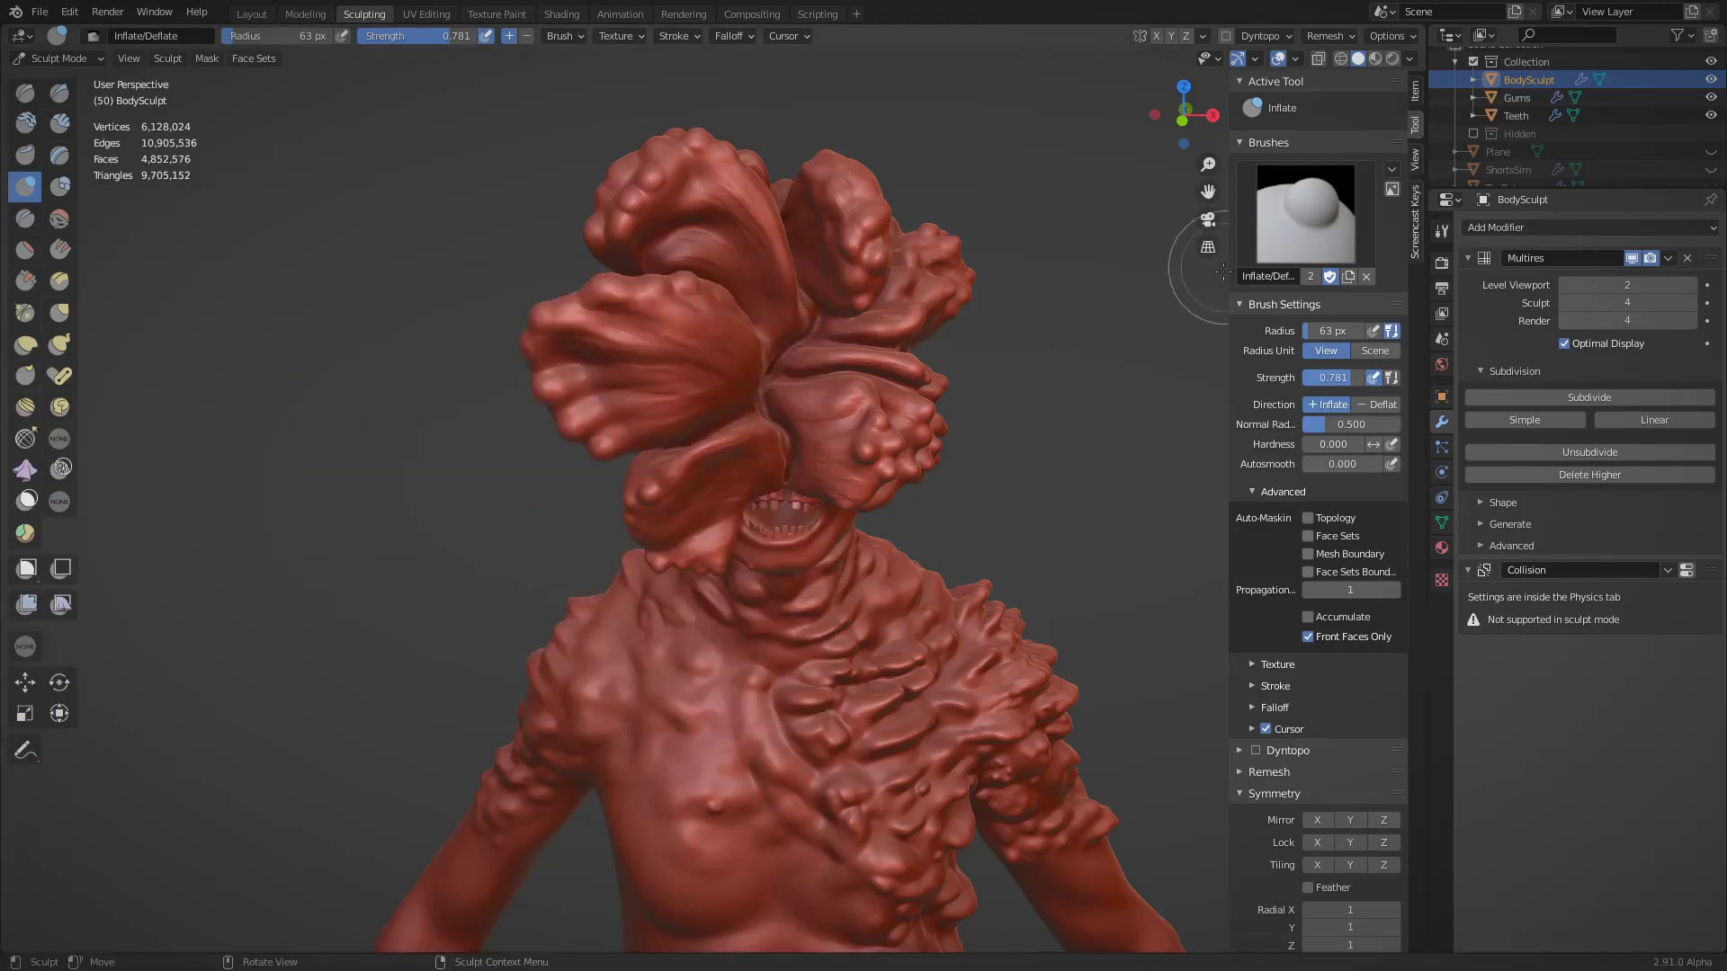
Sculpt a stroke across the large petal on the head with the Inflate brush and switch to the Draw brush
mouse_move(1016, 328)
middle_down()
mouse_move(863, 338)
mouse_move(771, 315)
mouse_move(771, 355)
middle_up()
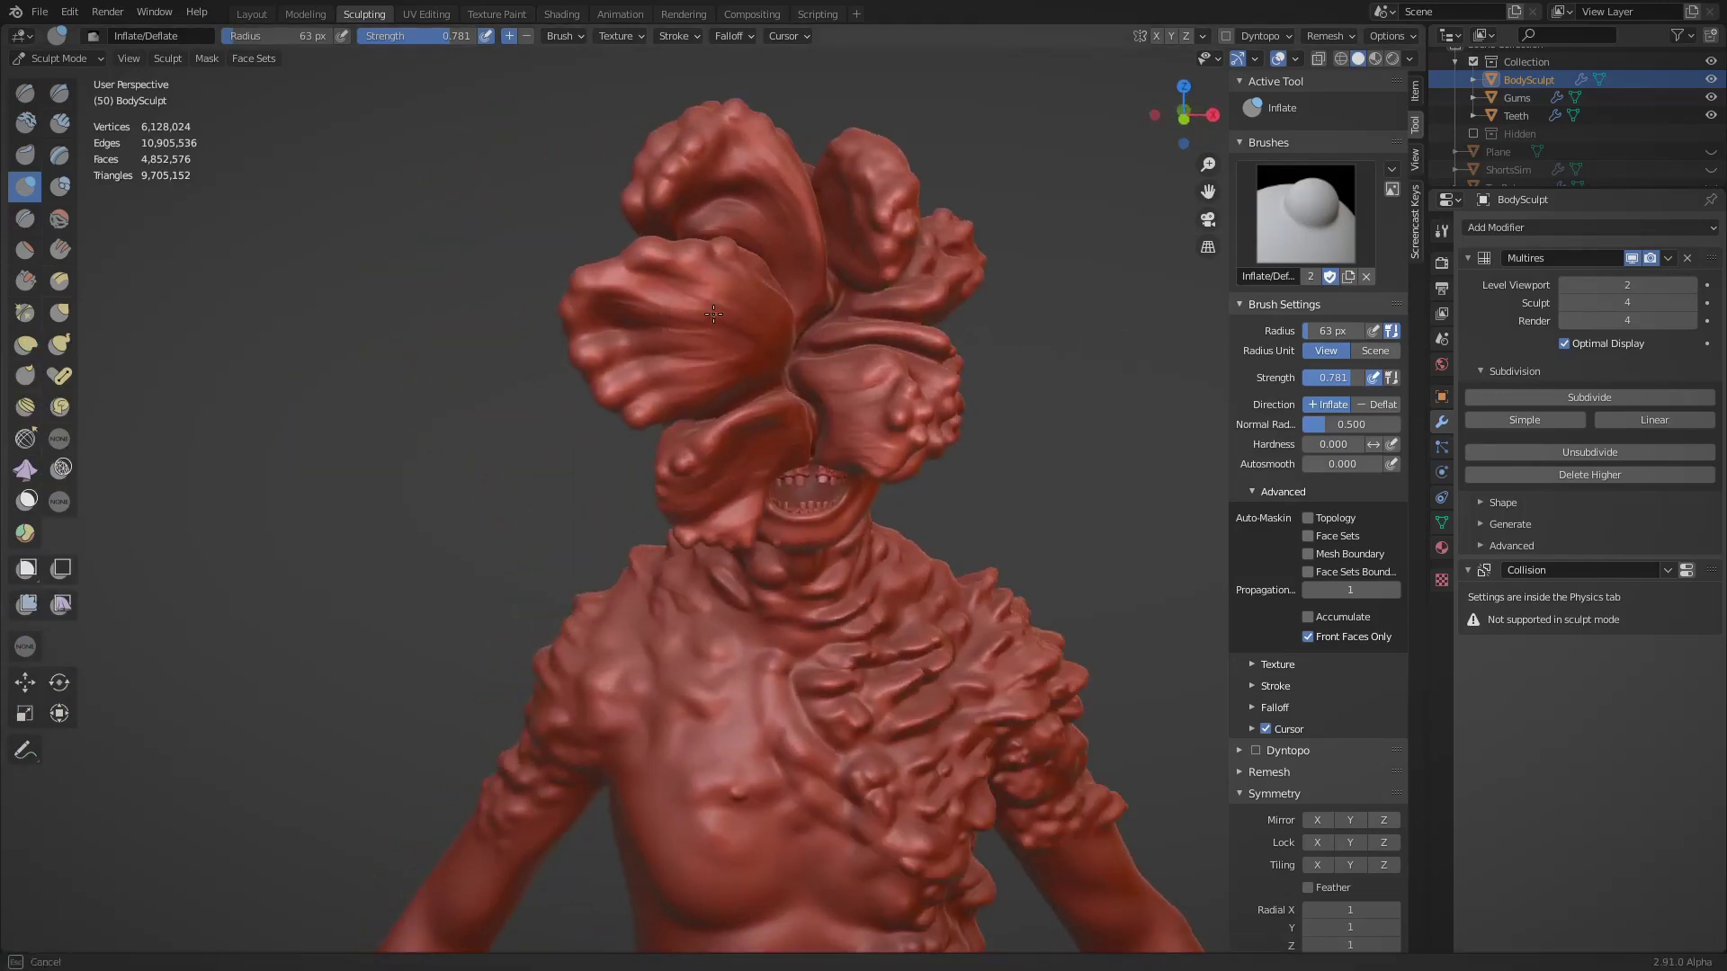
shift+drag(670, 309, 540, 223)
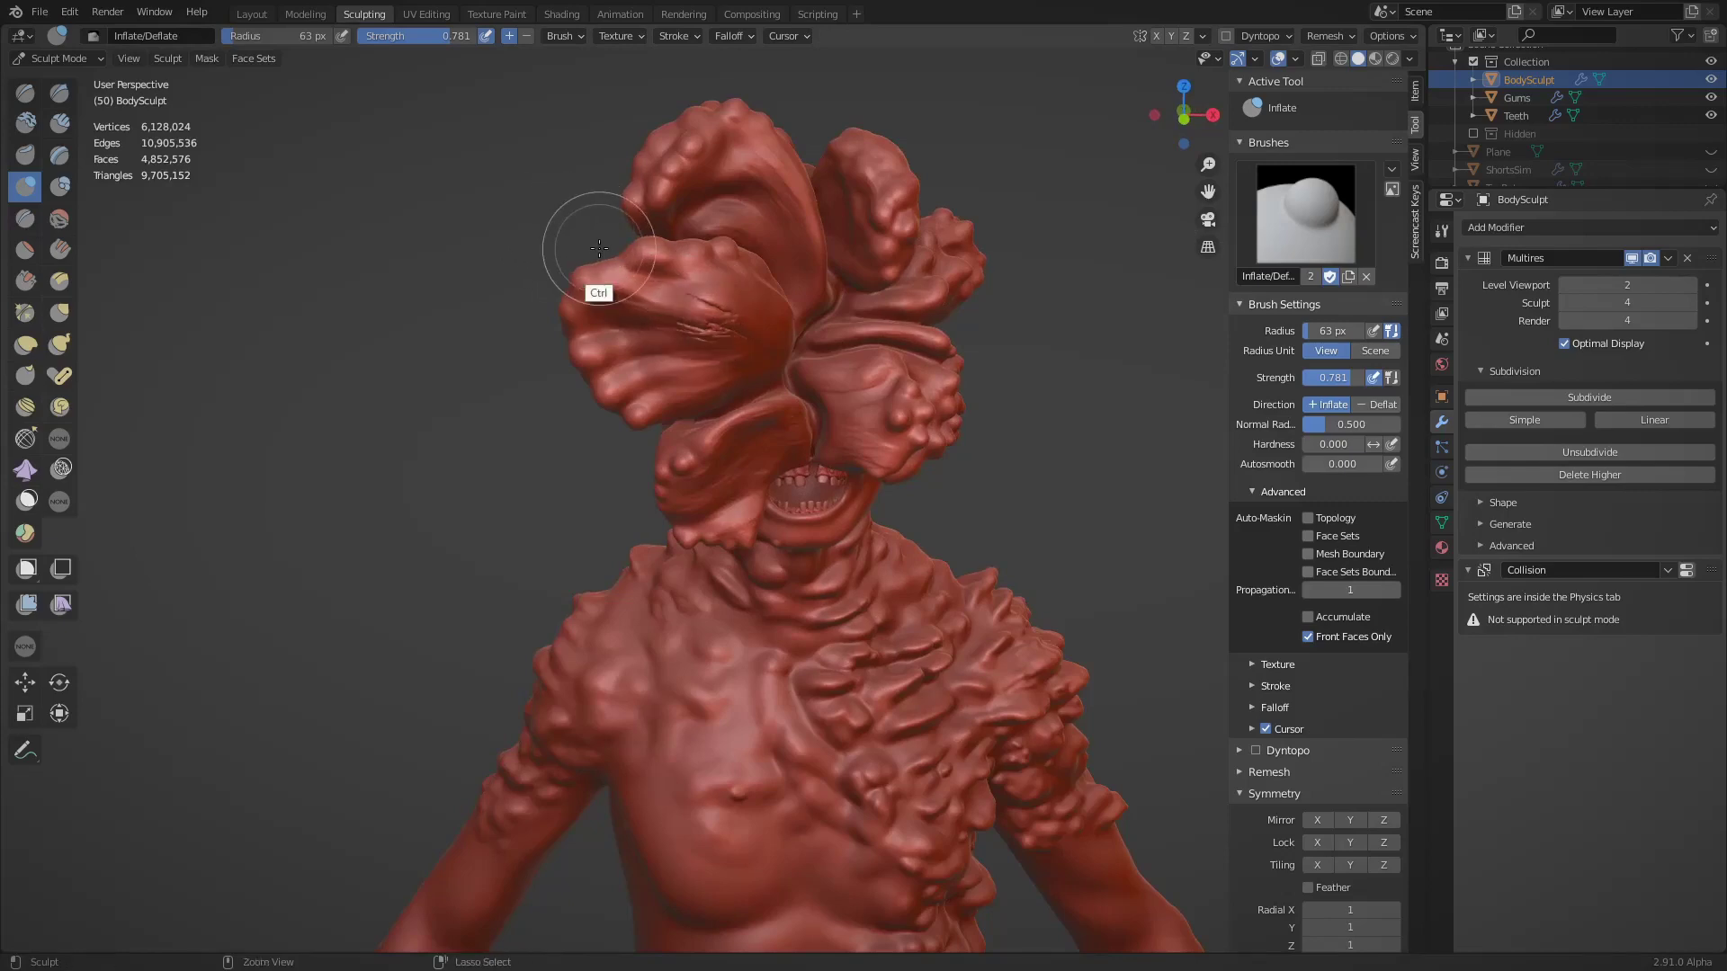
key(x)
mouse_move(503, 504)
middle_down()
mouse_move(559, 597)
mouse_move(606, 354)
mouse_move(640, 539)
middle_up()
scroll(617, 423, up, 5)
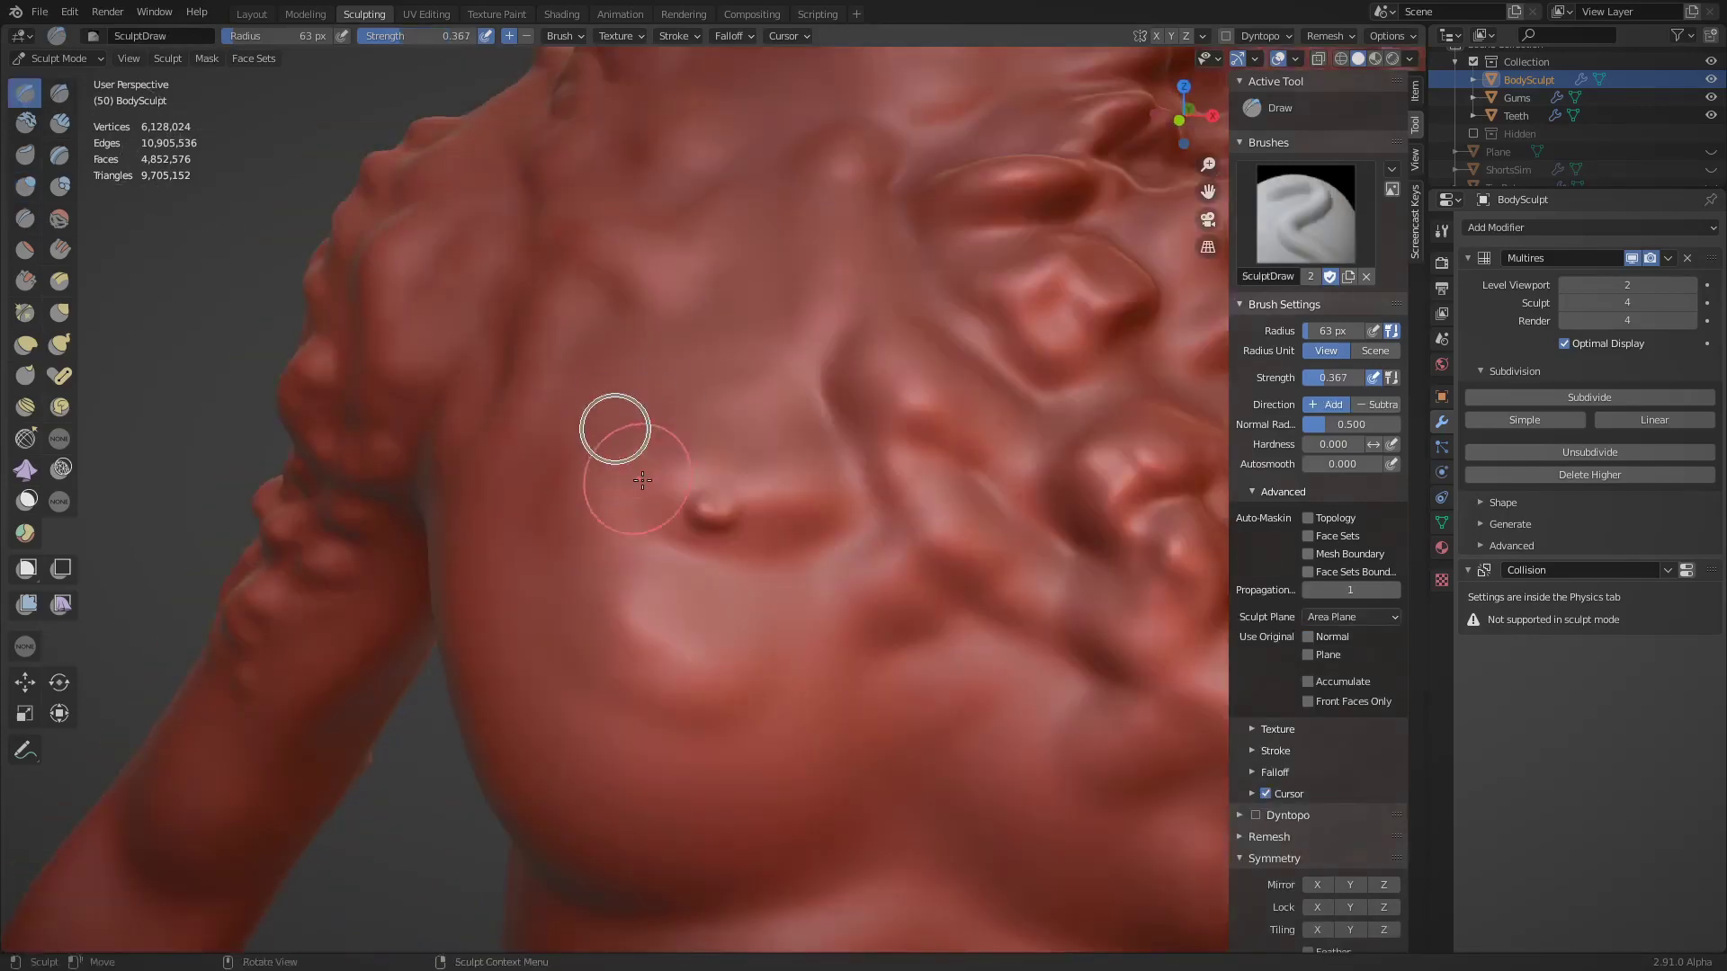
shift+middle_drag(621, 400, 626, 495)
scroll(626, 496, down, 4)
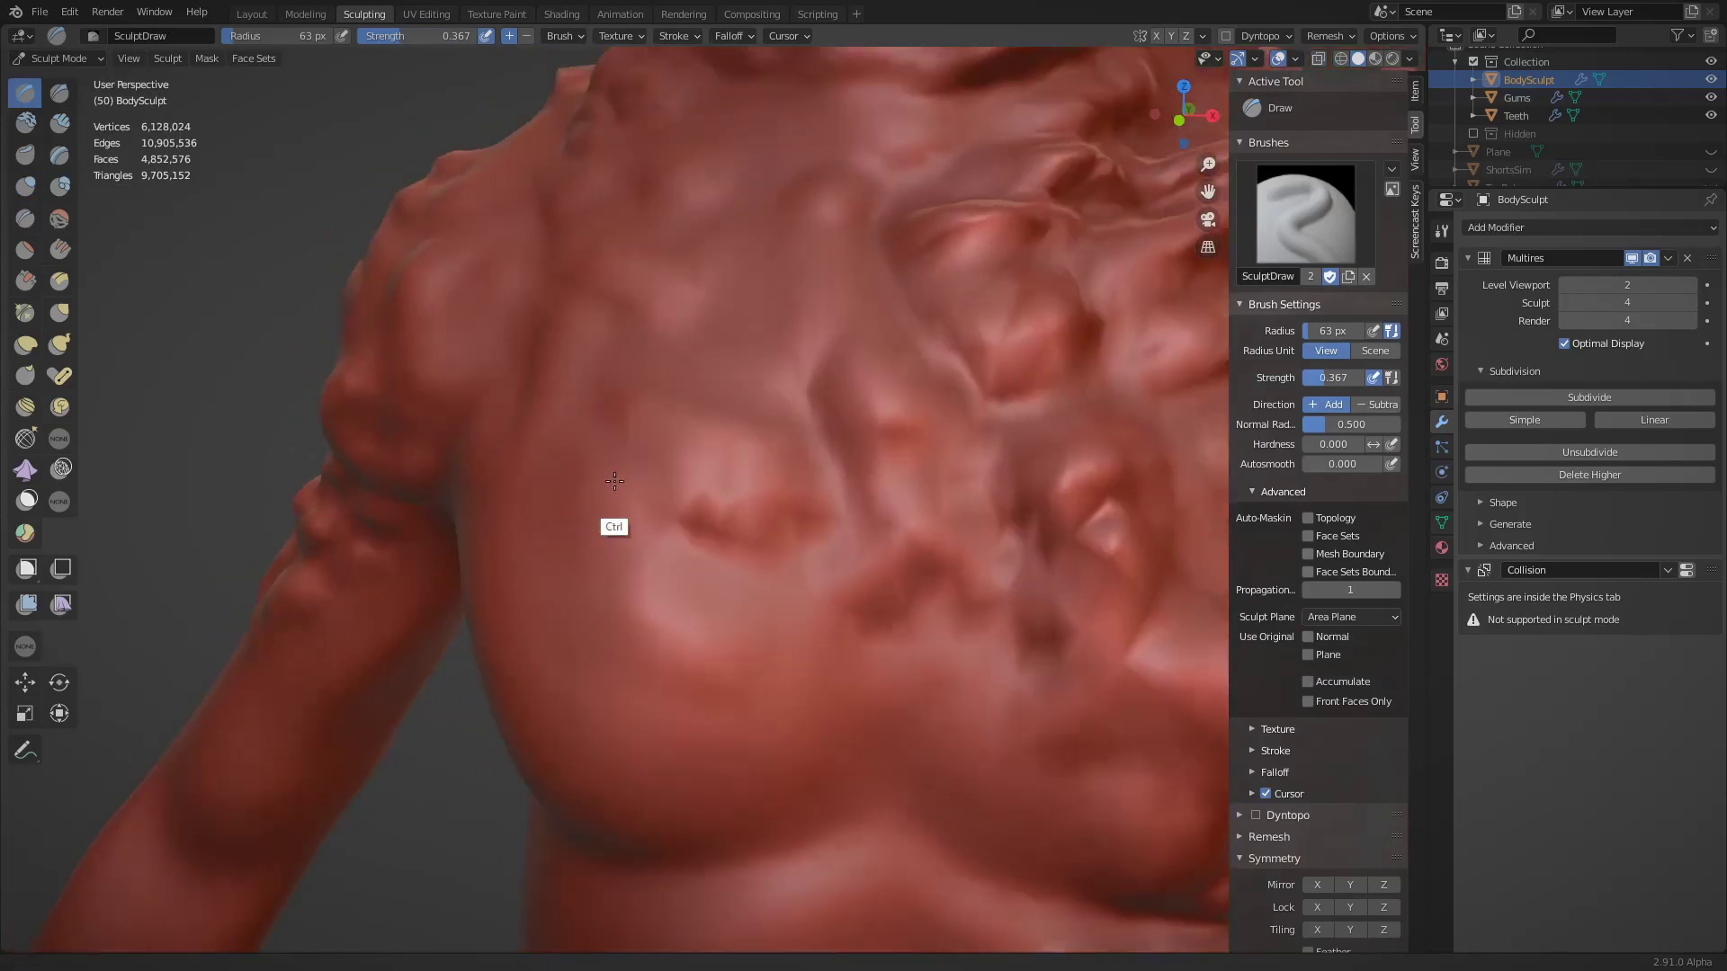
Enlarge the Grab brush to a 155 px radius, pull the bumpy shoulder outward, and lower the Multires sculpt level to 3
key(g)
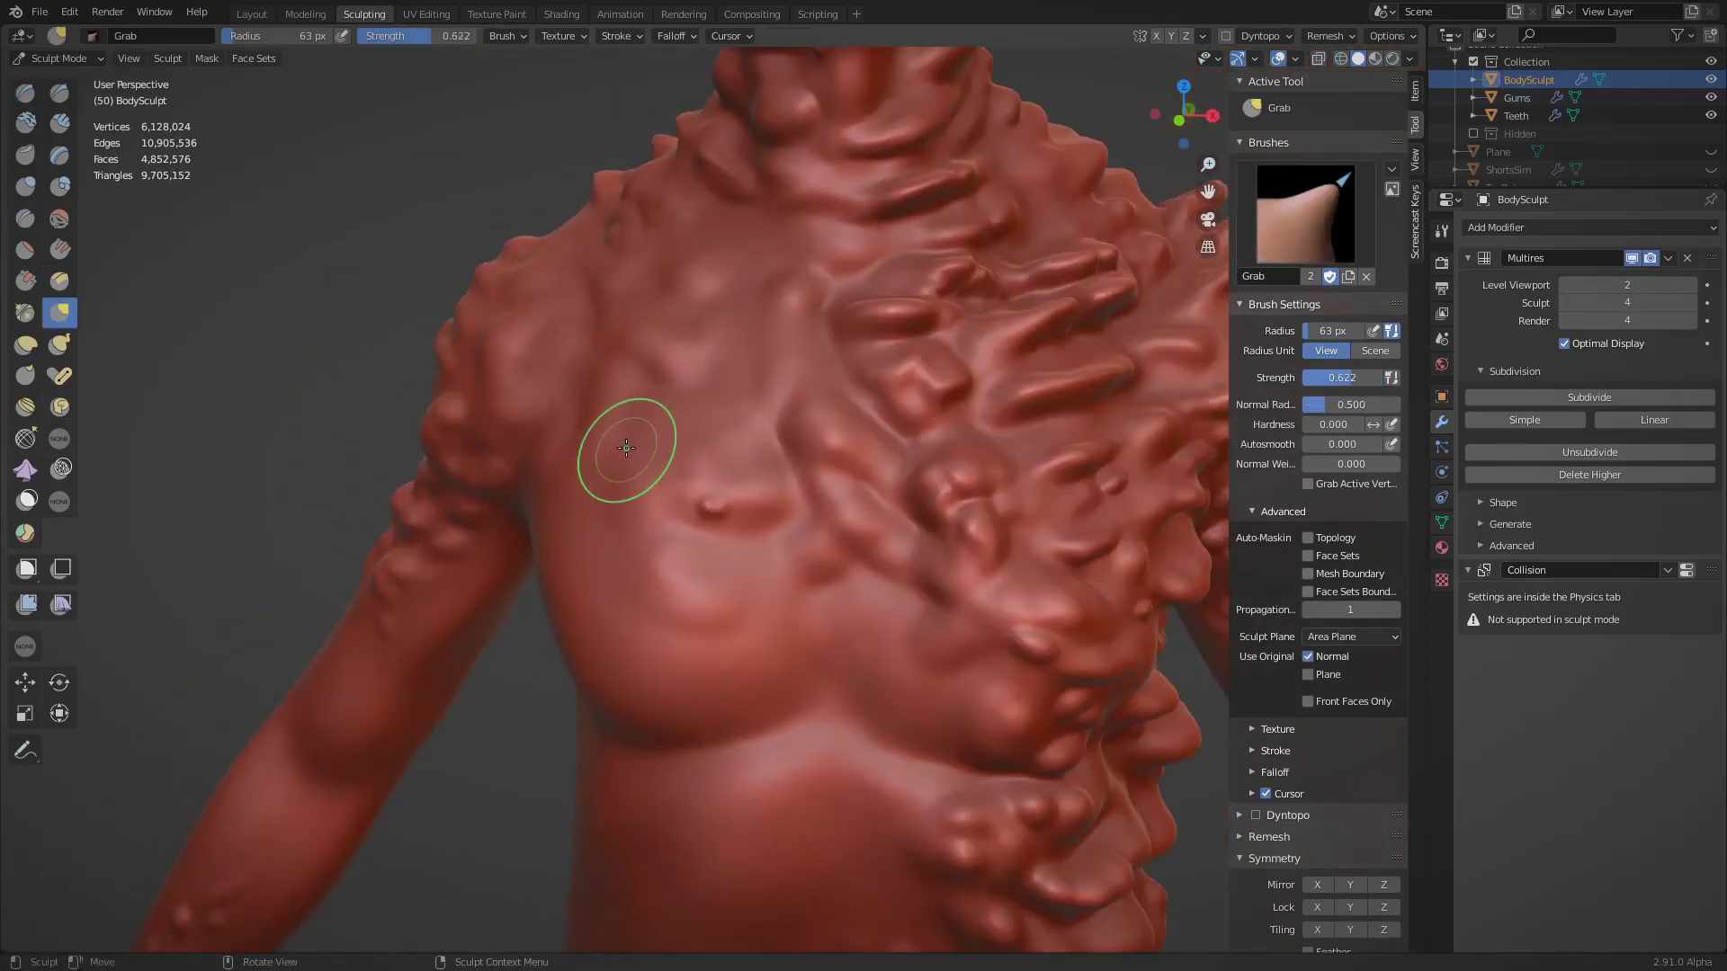
key(f)
click(659, 501)
mouse_move(513, 310)
mouse_down()
mouse_move(447, 255)
mouse_move(494, 324)
mouse_up()
key(ctrl+z)
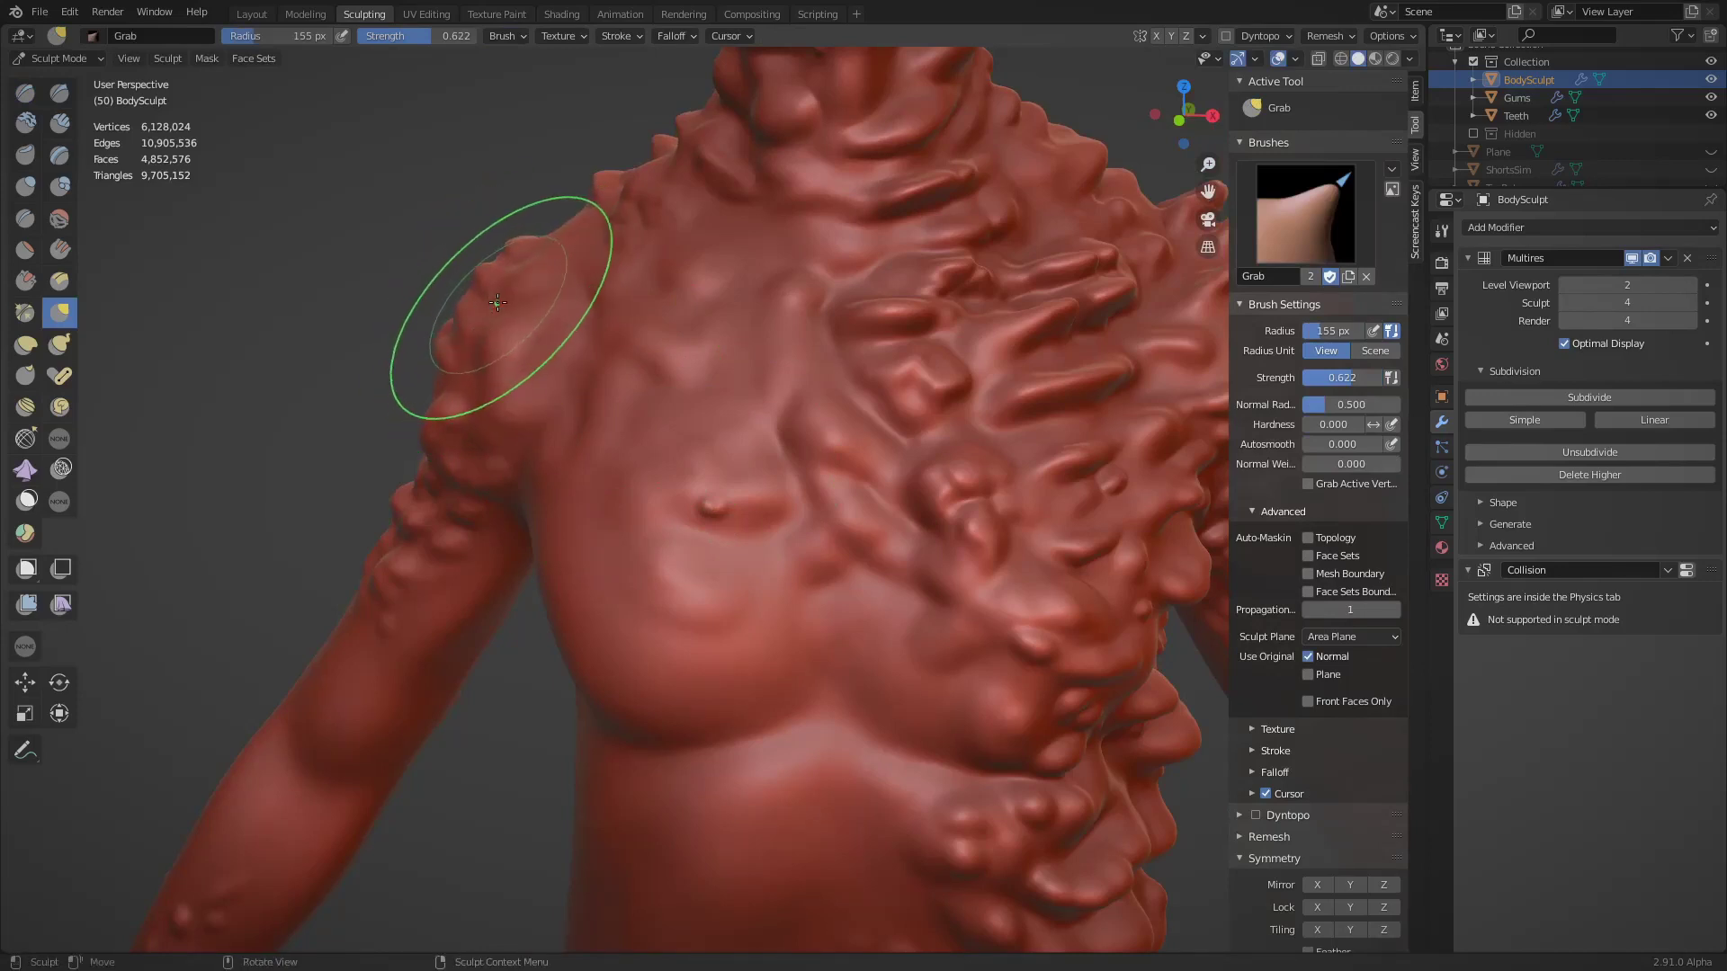
drag(504, 326, 463, 315)
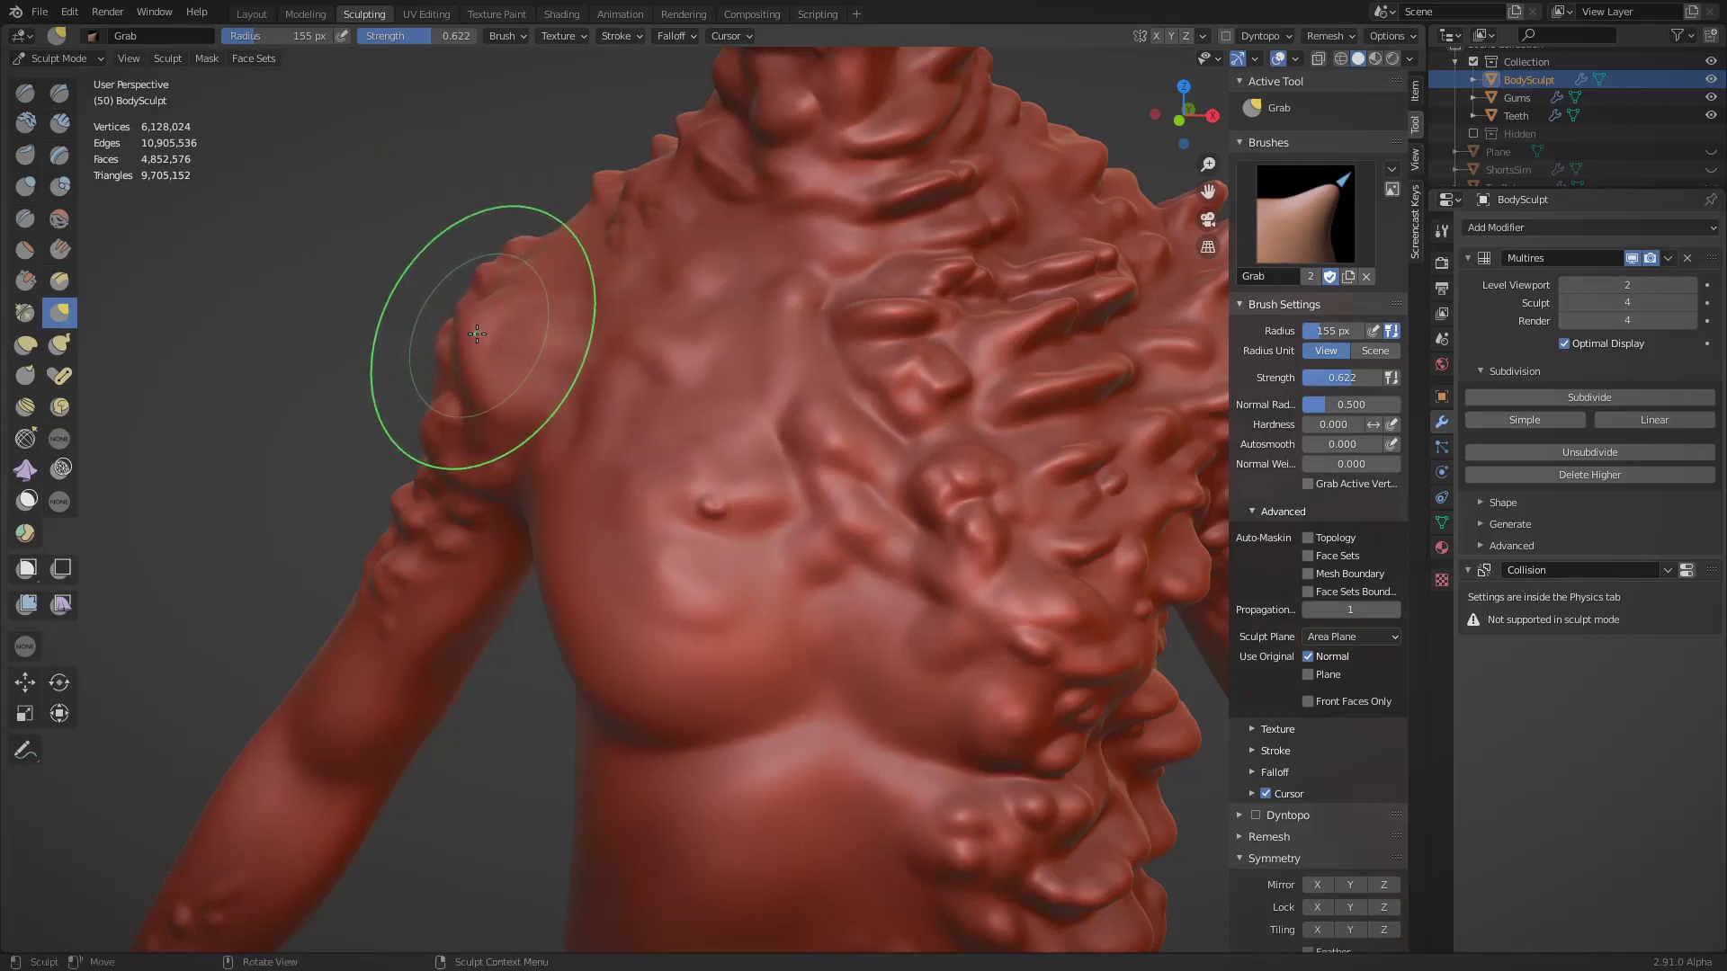
key(Page_Down)
Set the Tablet API to Windows Ink in the input preferences and close the preferences
key(ctrl+comma)
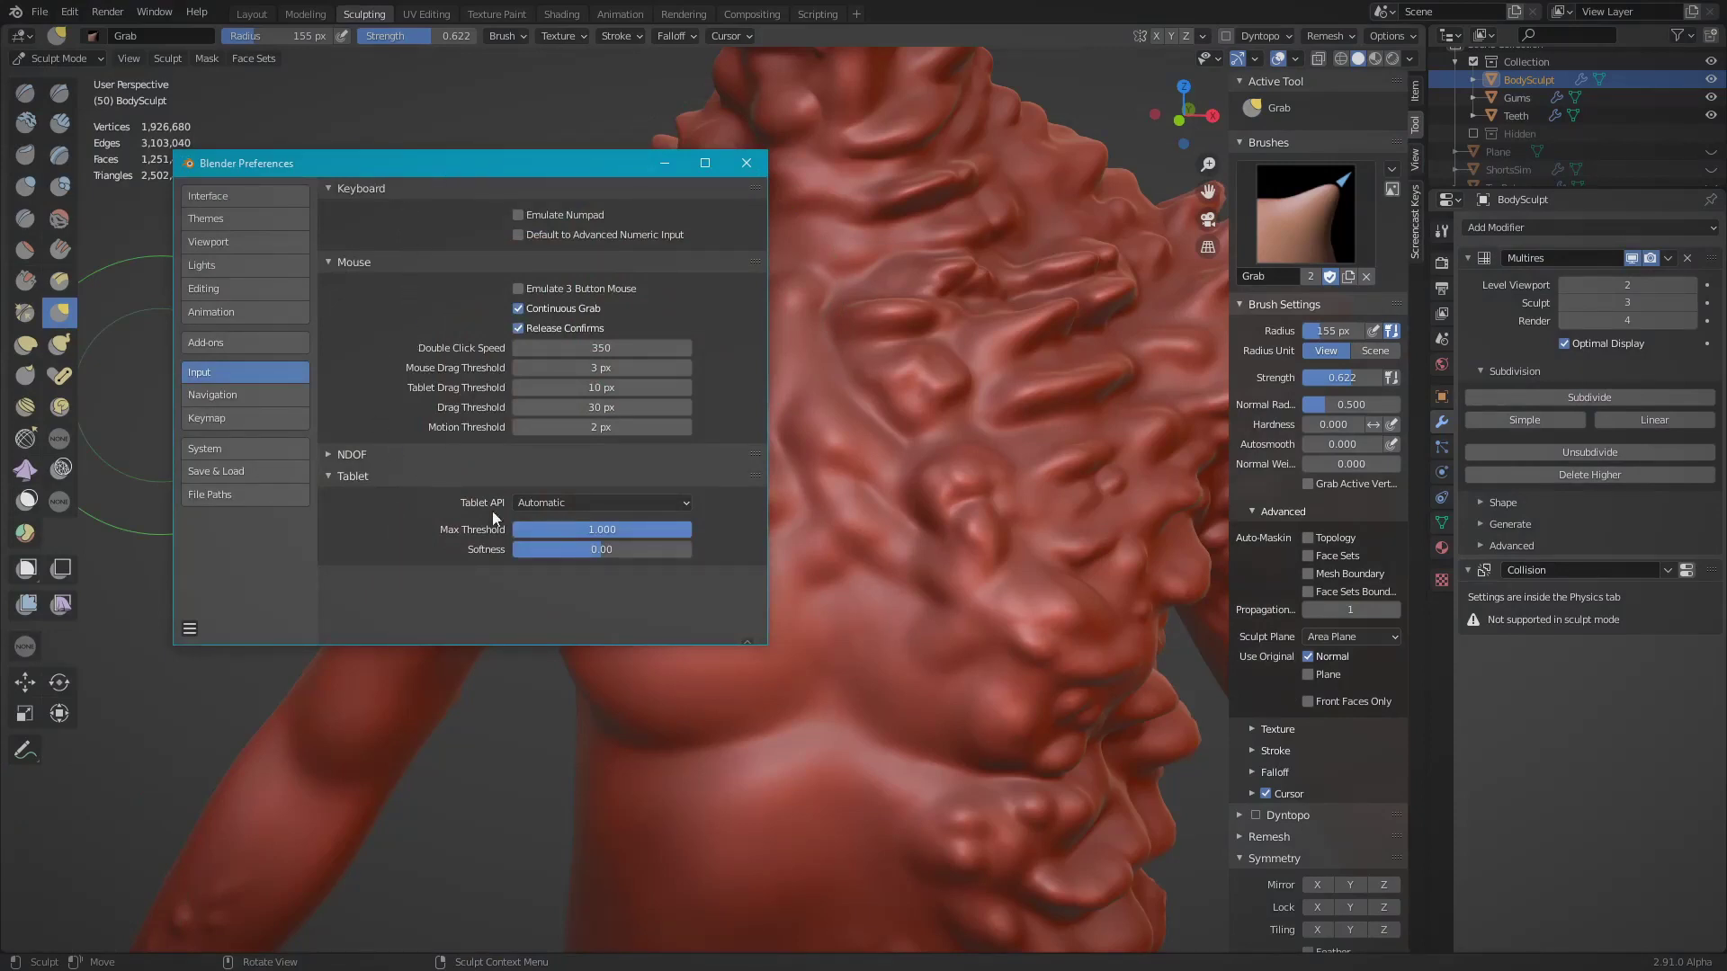
click(556, 504)
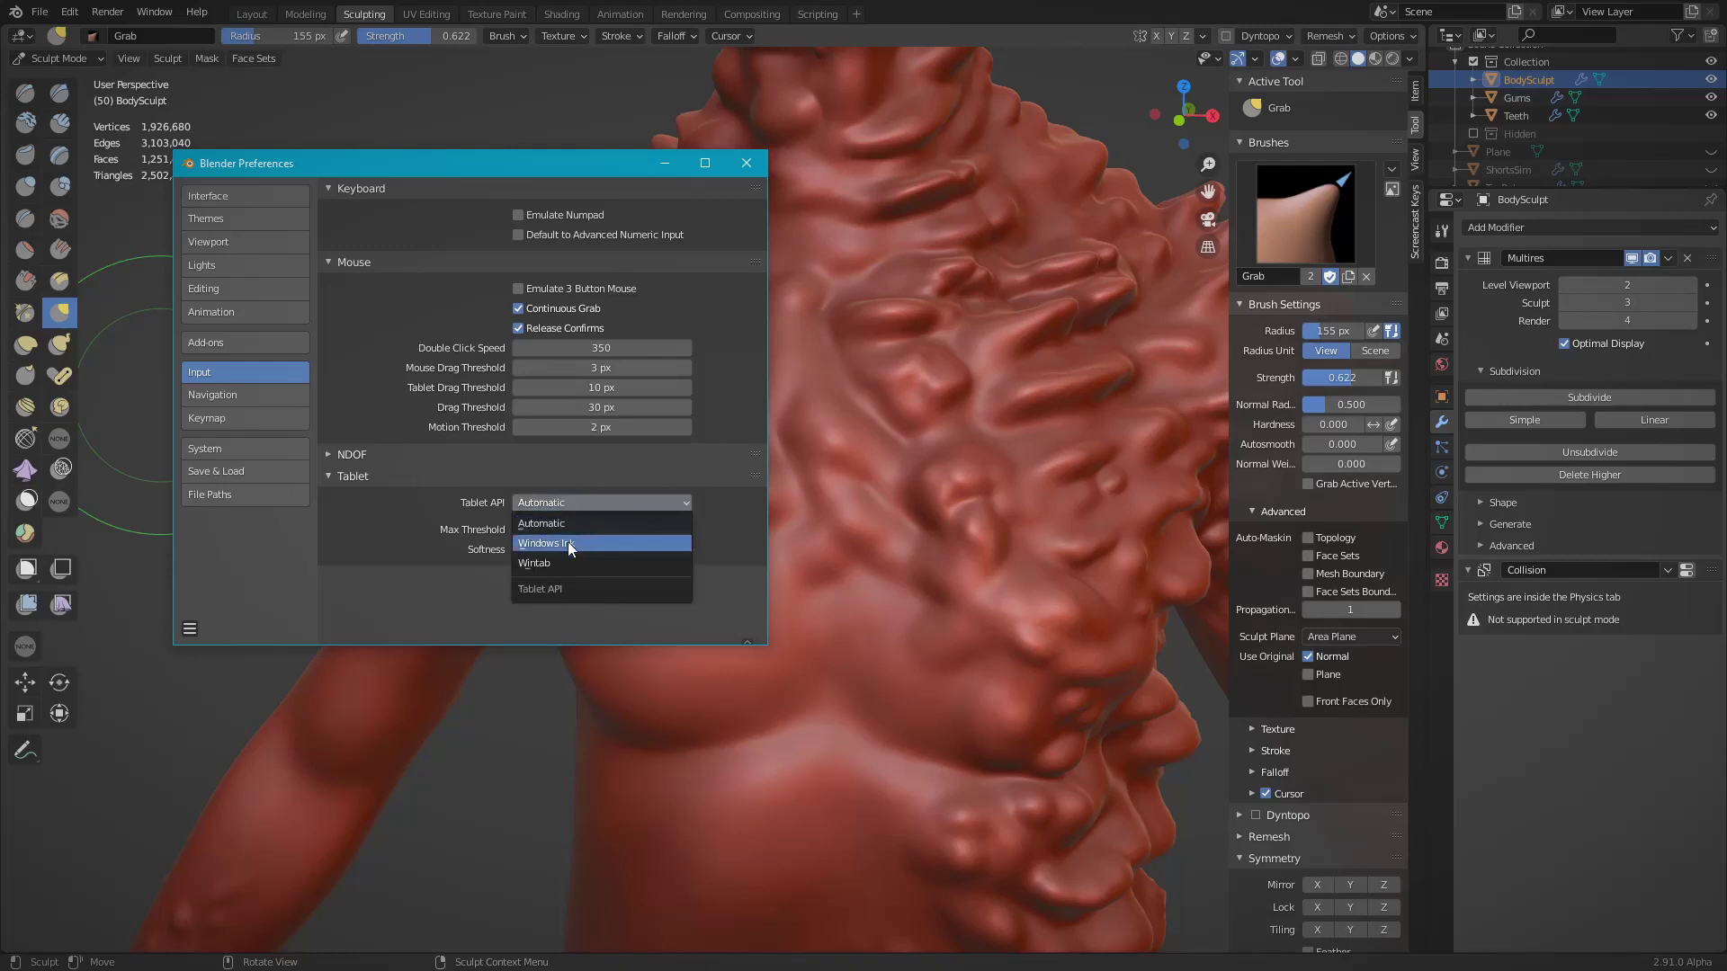
click(585, 545)
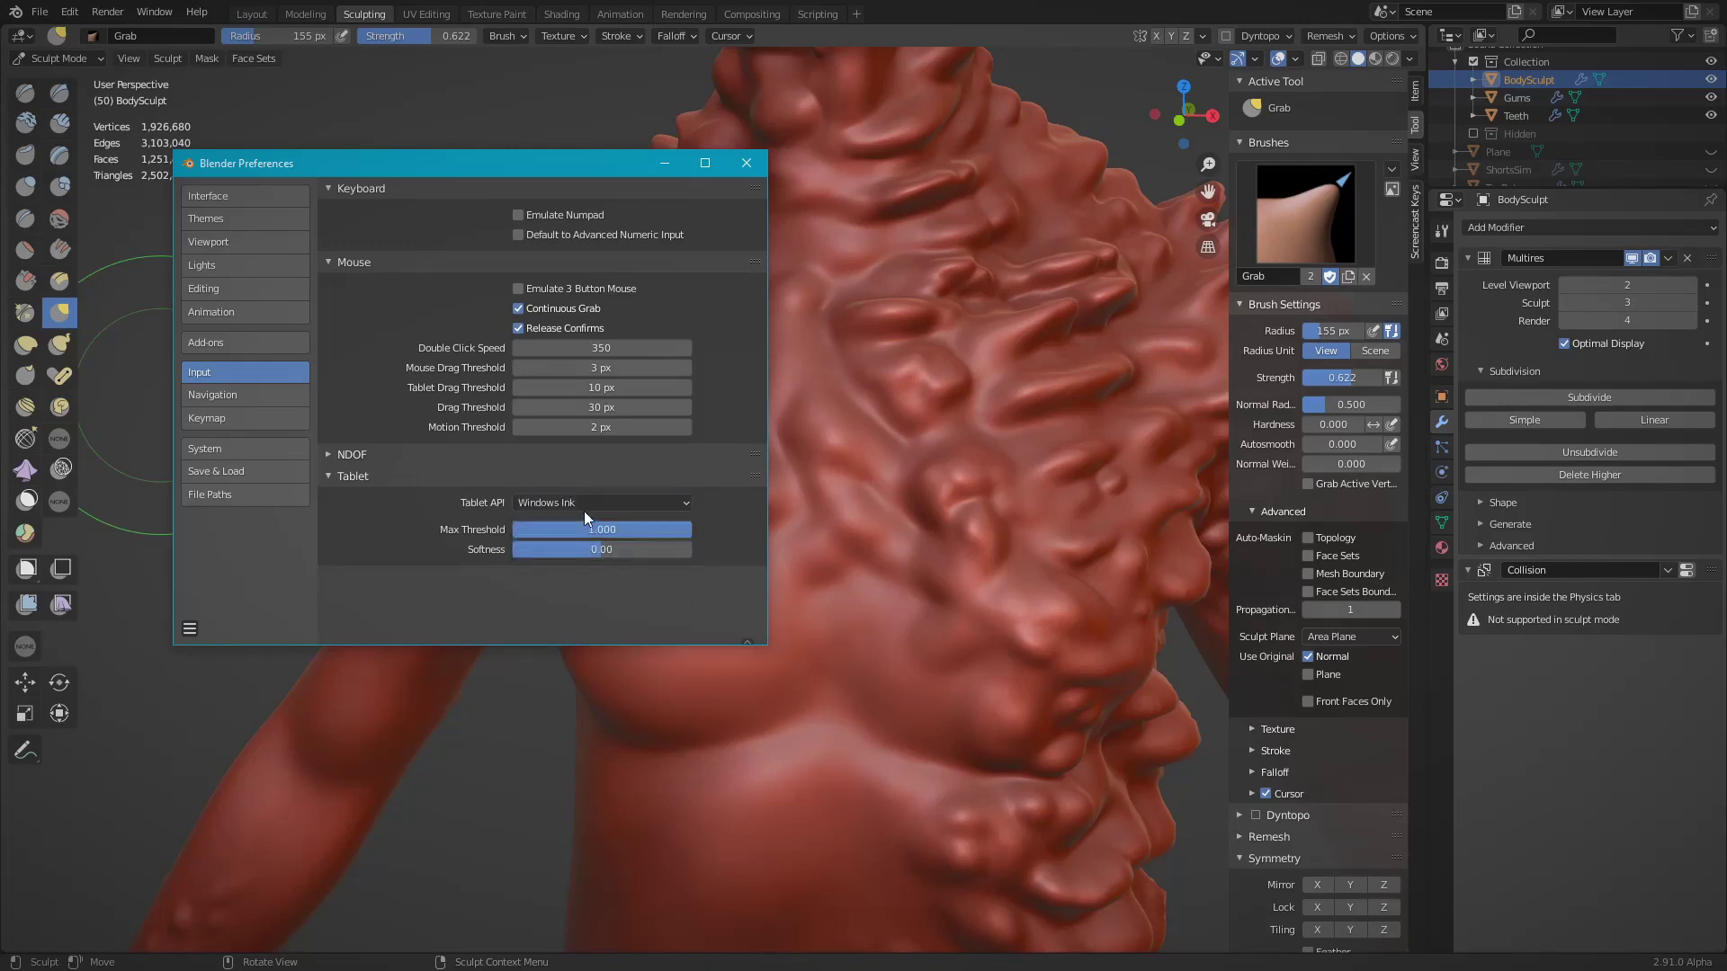
click(583, 502)
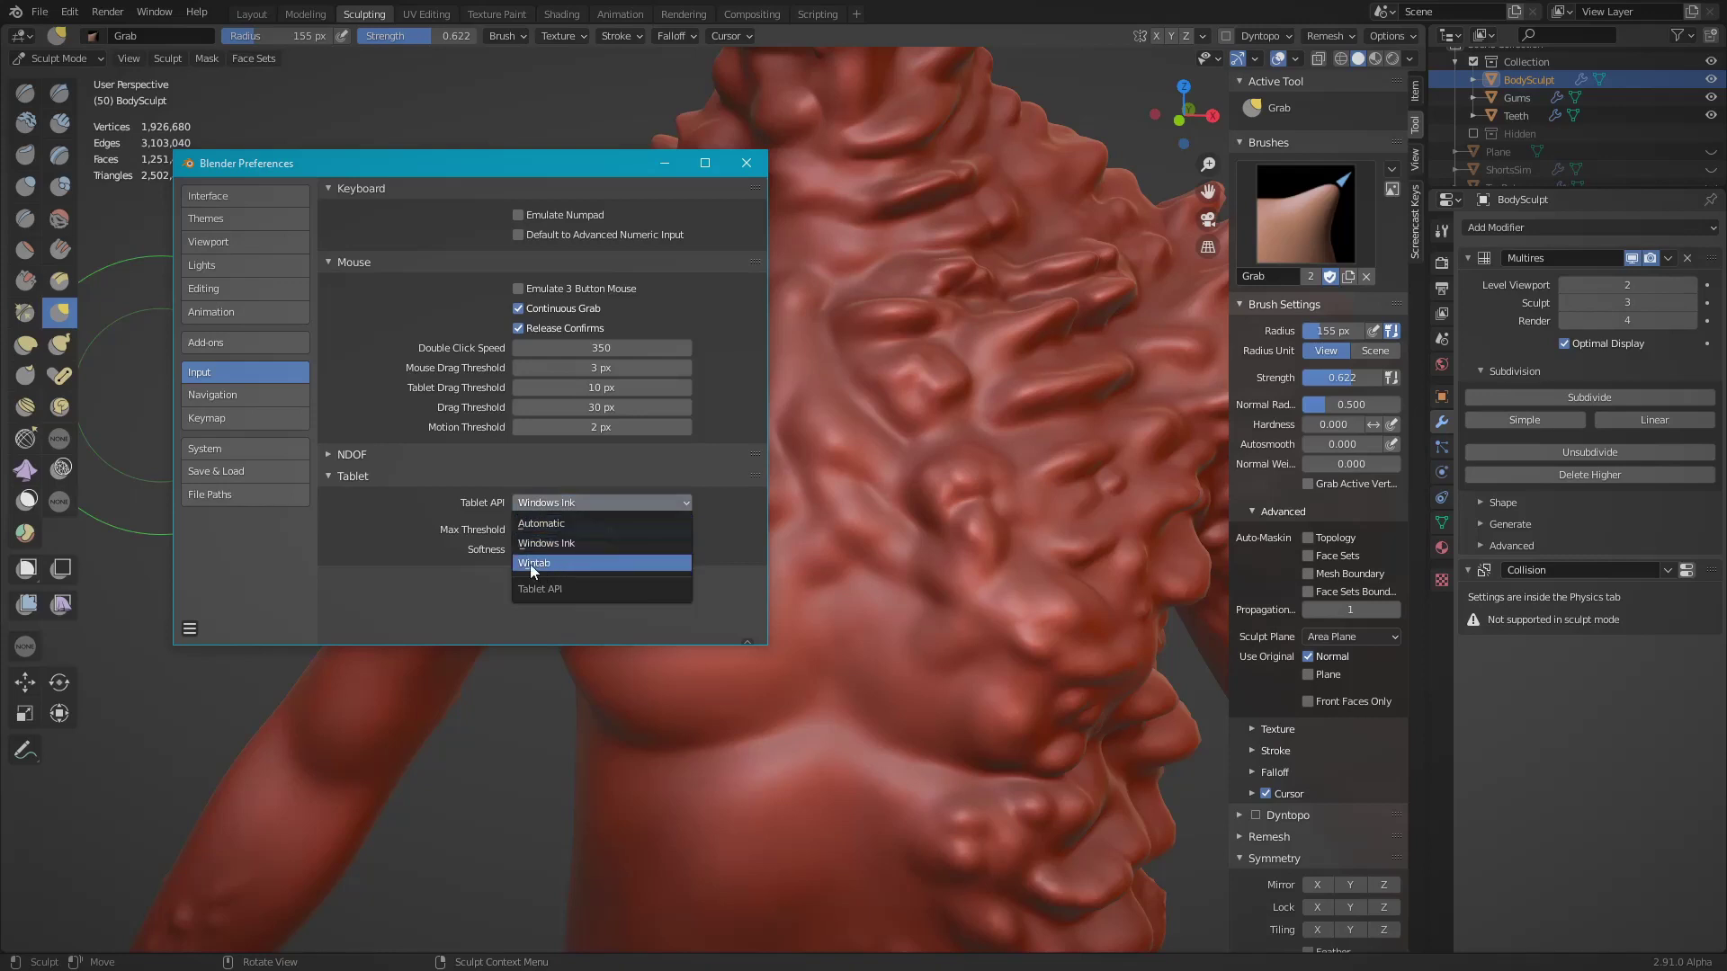
click(579, 543)
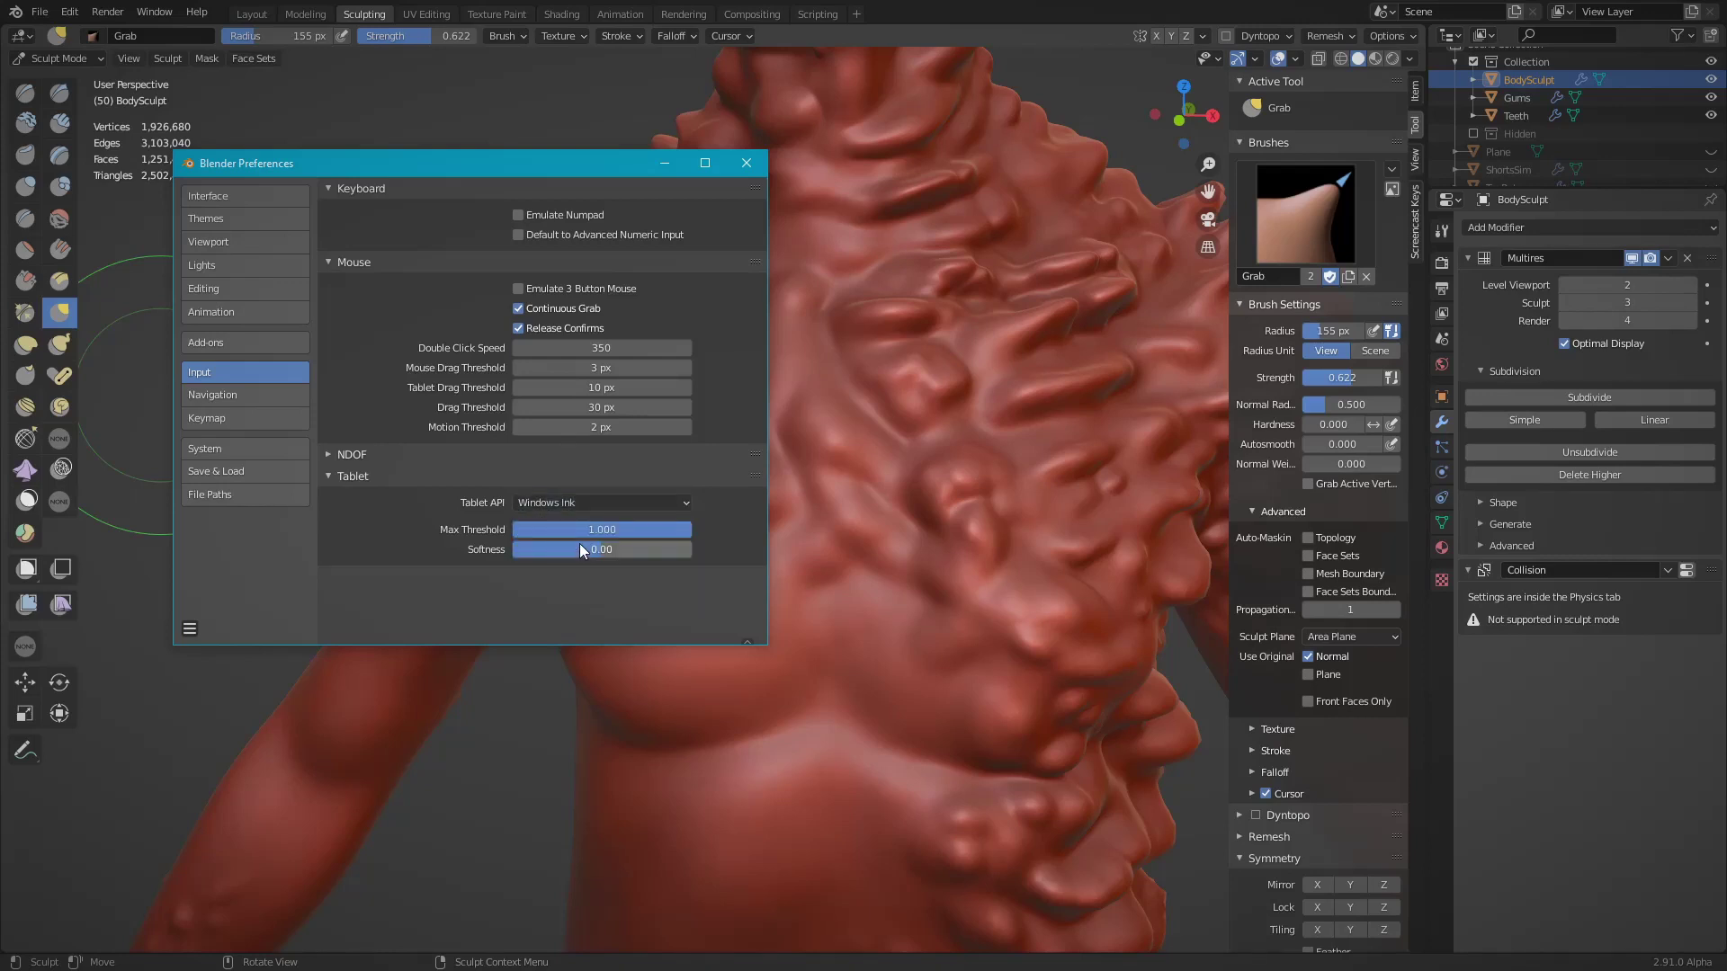
click(1020, 8)
Reshape the chest and shoulder surface with several short Grab strokes
drag(764, 455, 742, 471)
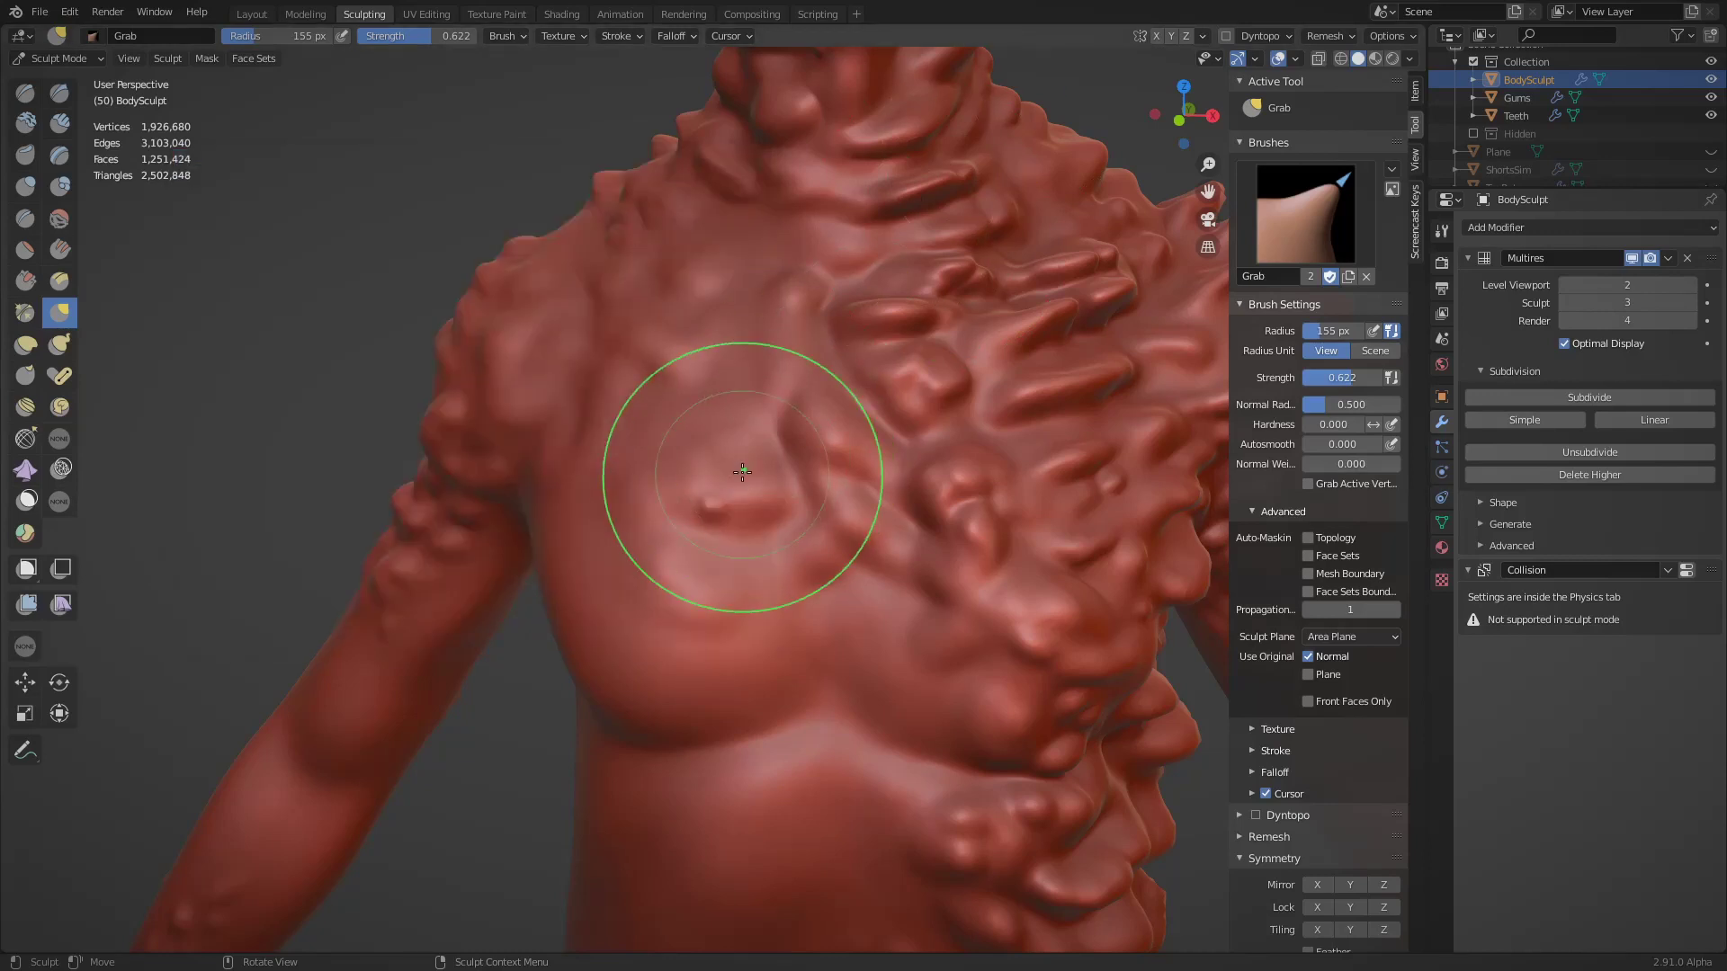
drag(551, 278, 551, 281)
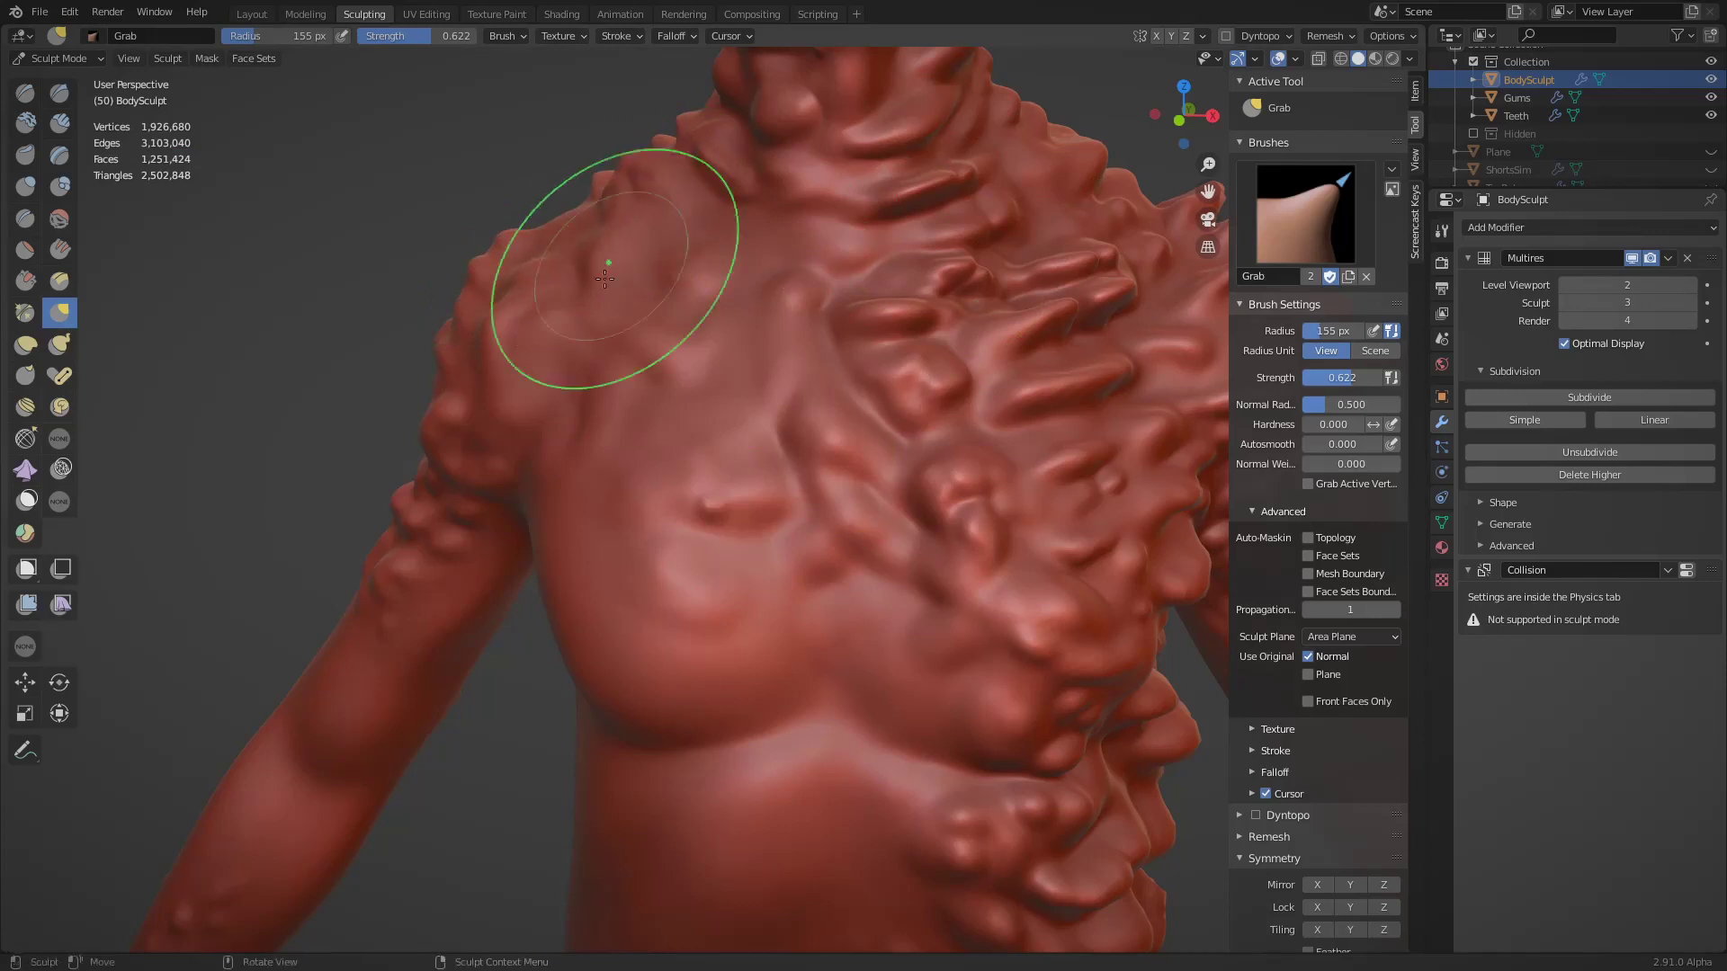
mouse_move(571, 385)
mouse_down()
mouse_move(587, 399)
mouse_move(548, 350)
mouse_up()
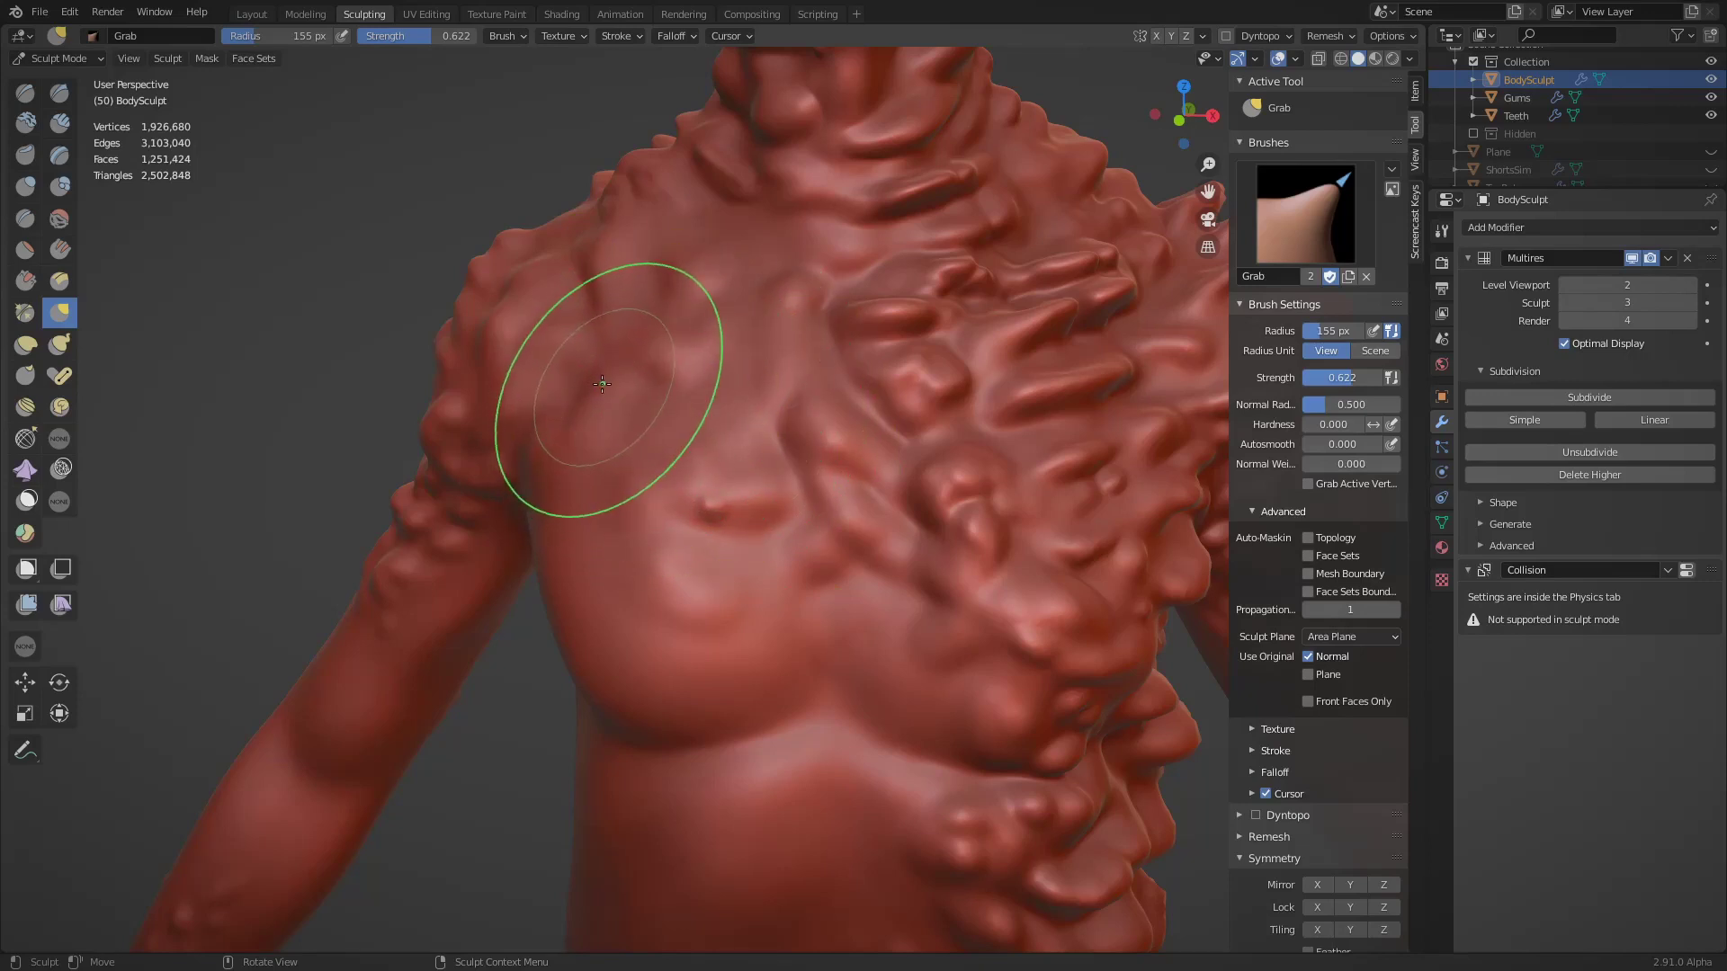
drag(602, 384, 587, 332)
Enable Emulate 3 Button Mouse in the input preferences and assign the Alt modifier to the second pen button in the Wacom settings
key(ctrl+comma)
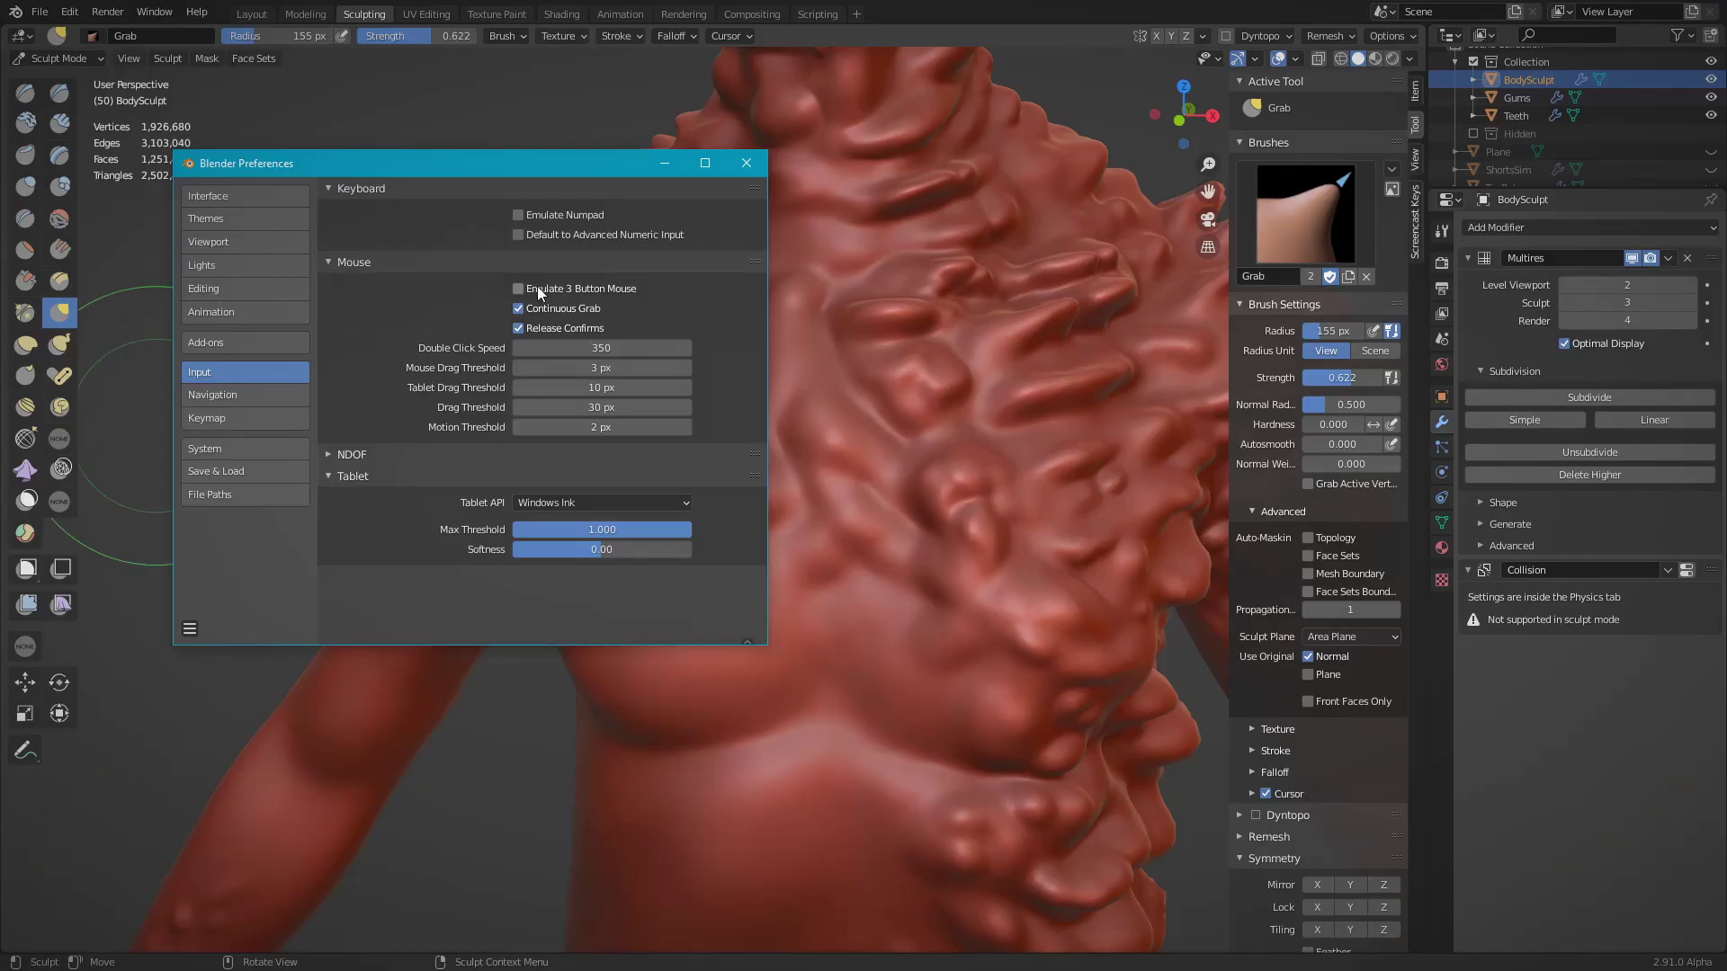
click(905, 329)
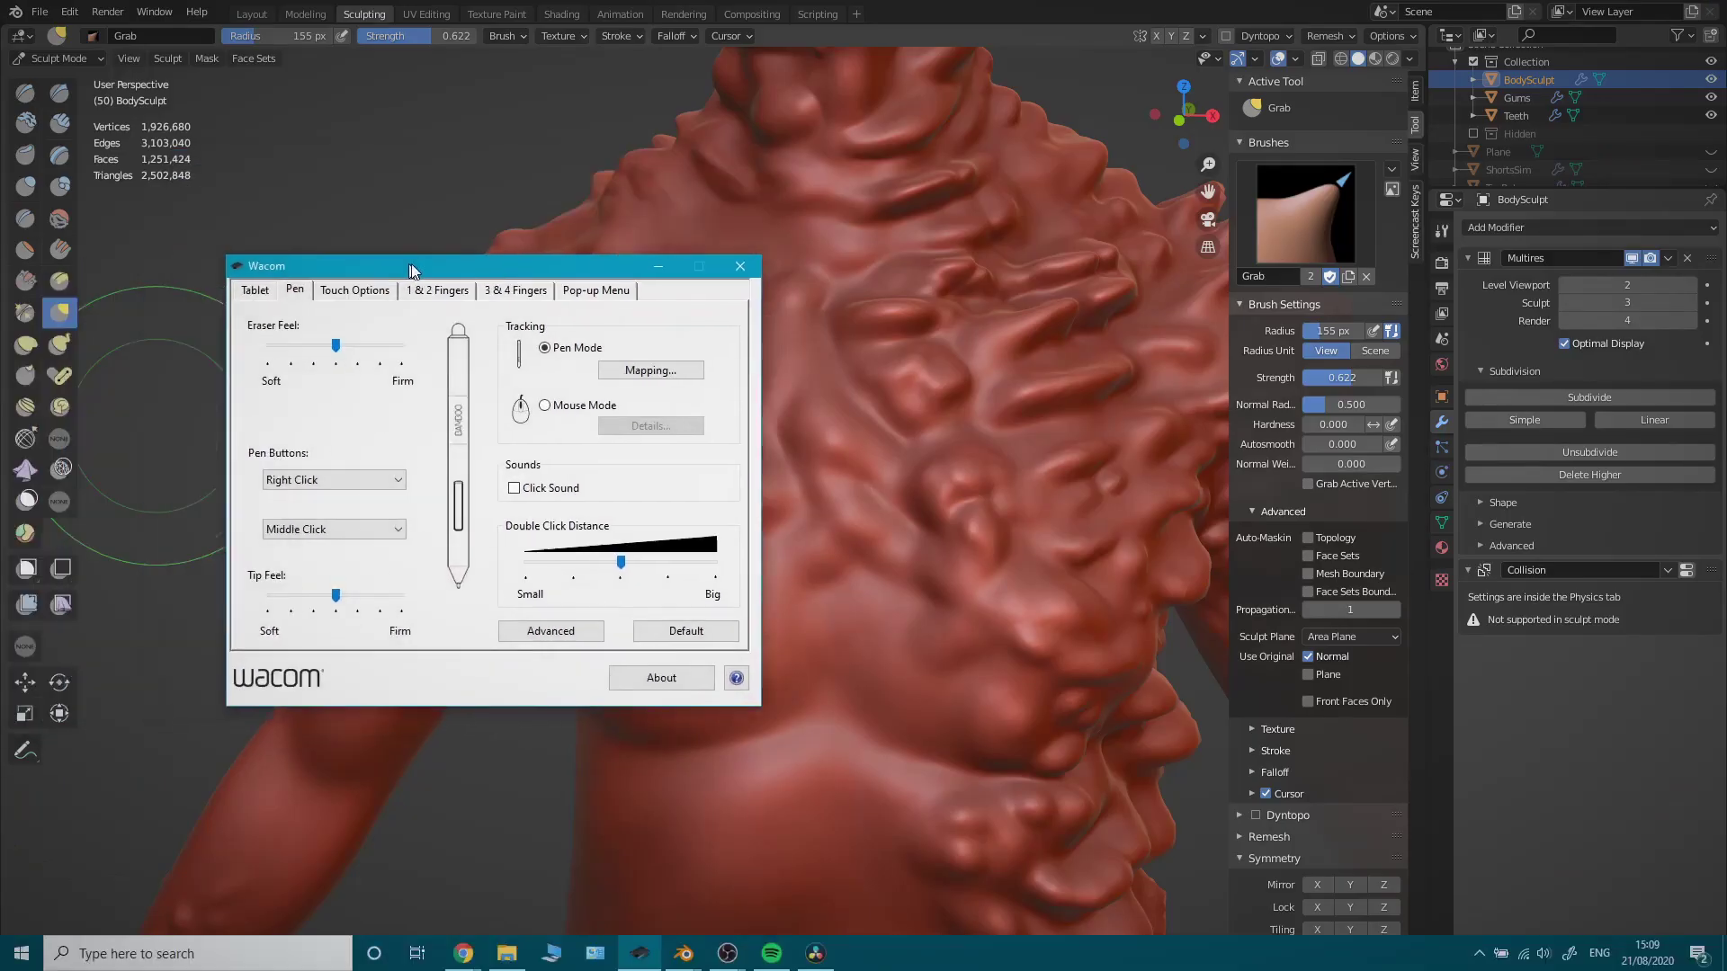
click(389, 518)
click(385, 567)
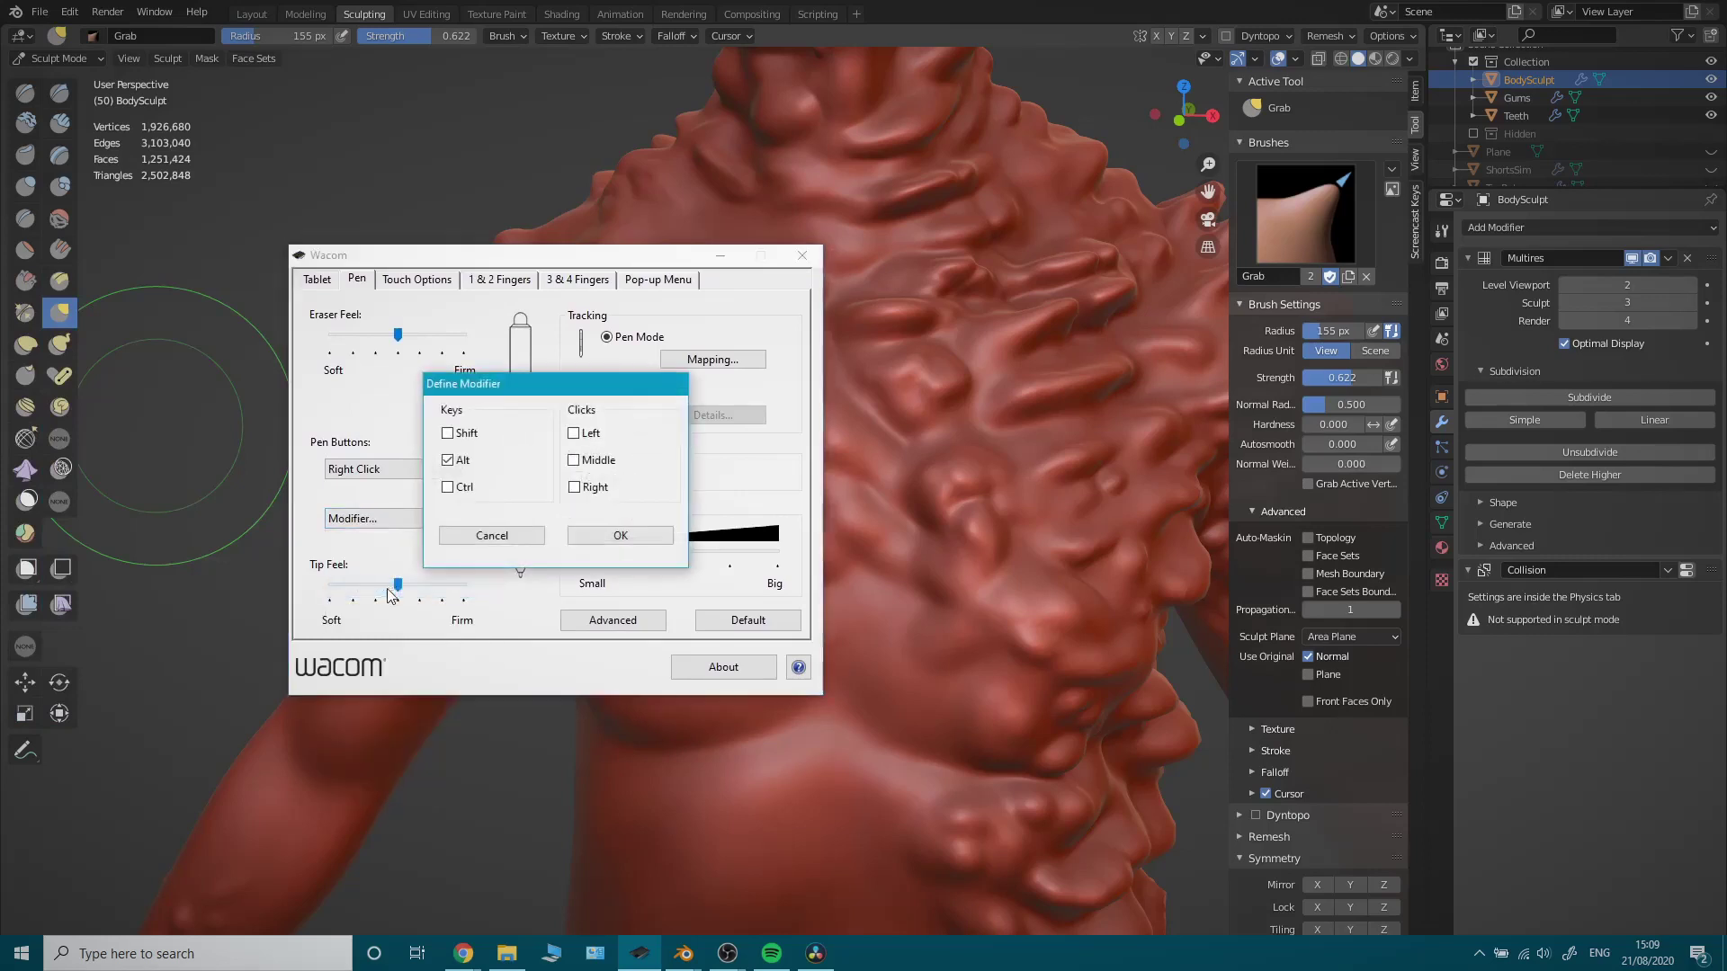
click(450, 460)
click(628, 538)
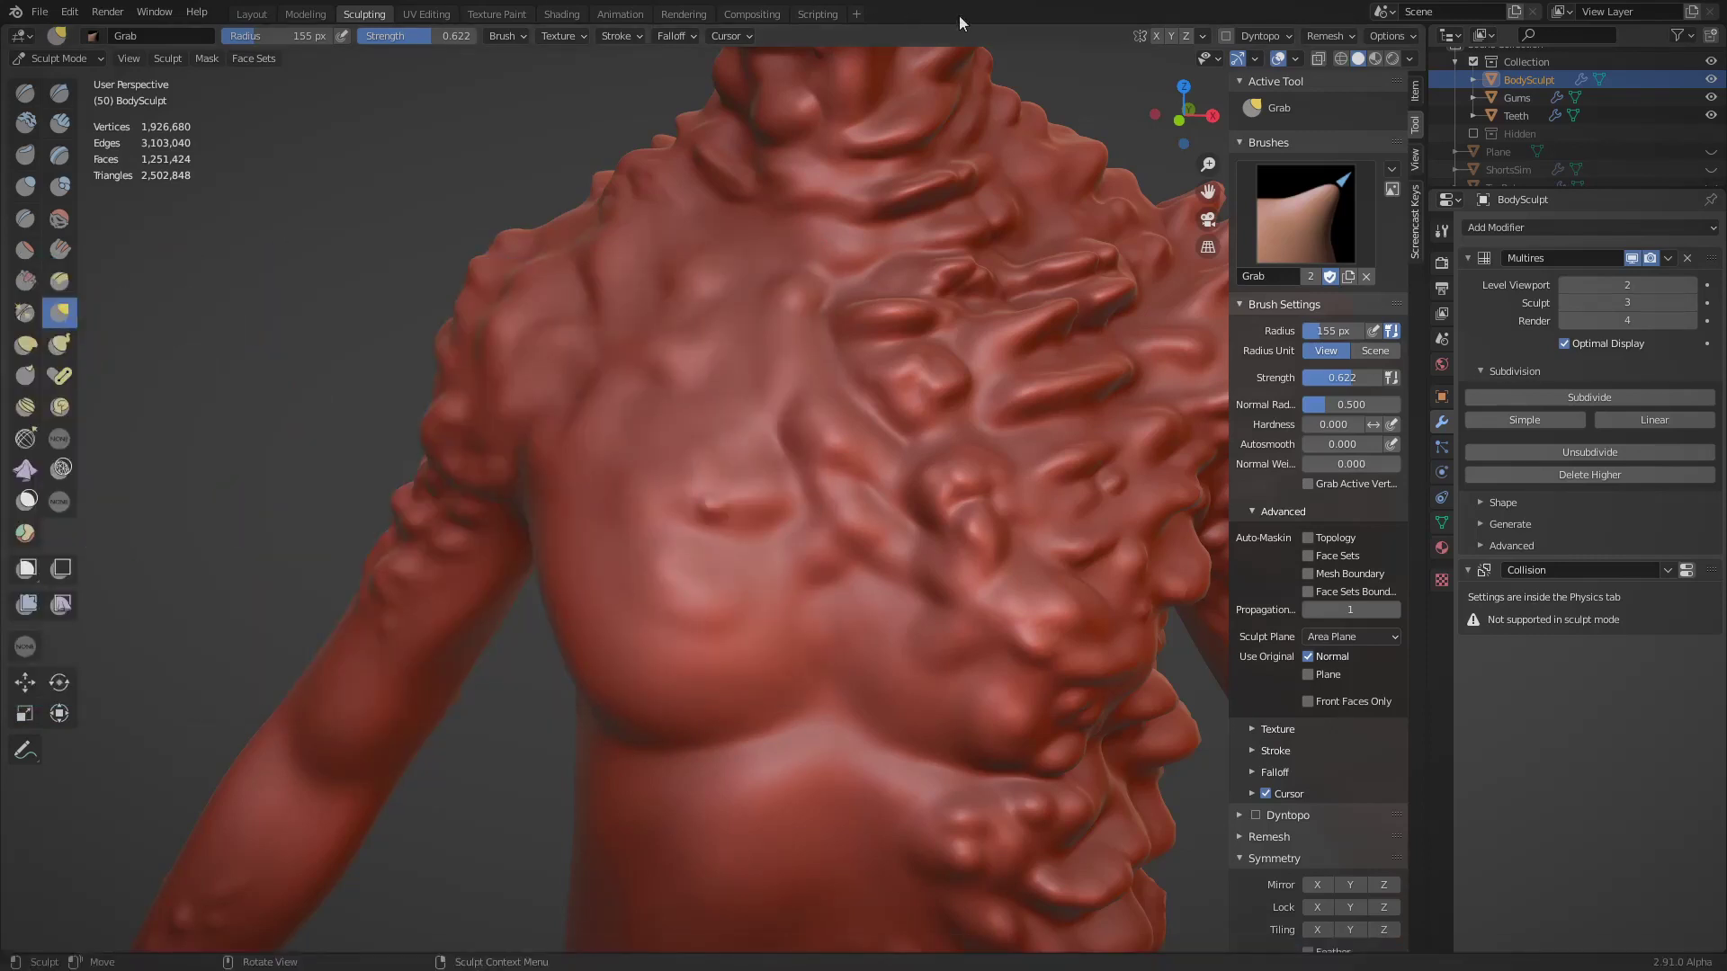
Test navigating with the pen's Alt modifier by orbiting and zooming around the creature's upper body
alt+drag(667, 540, 639, 469)
scroll(640, 468, down, 3)
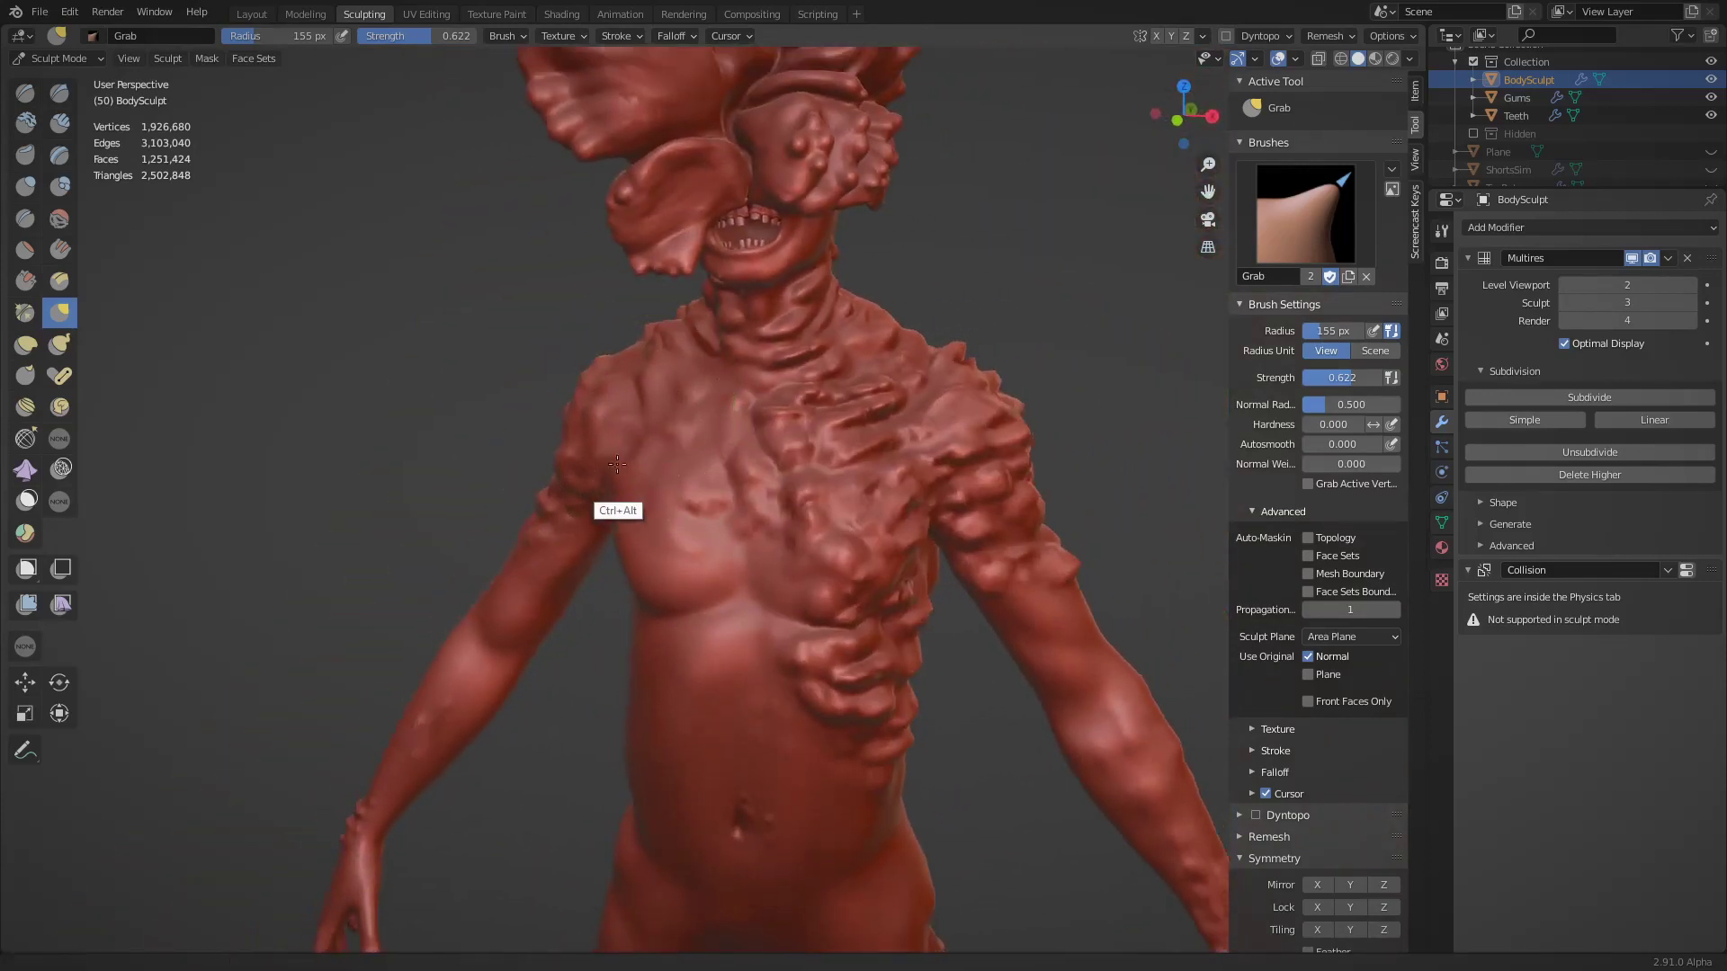
scroll(636, 475, up, 3)
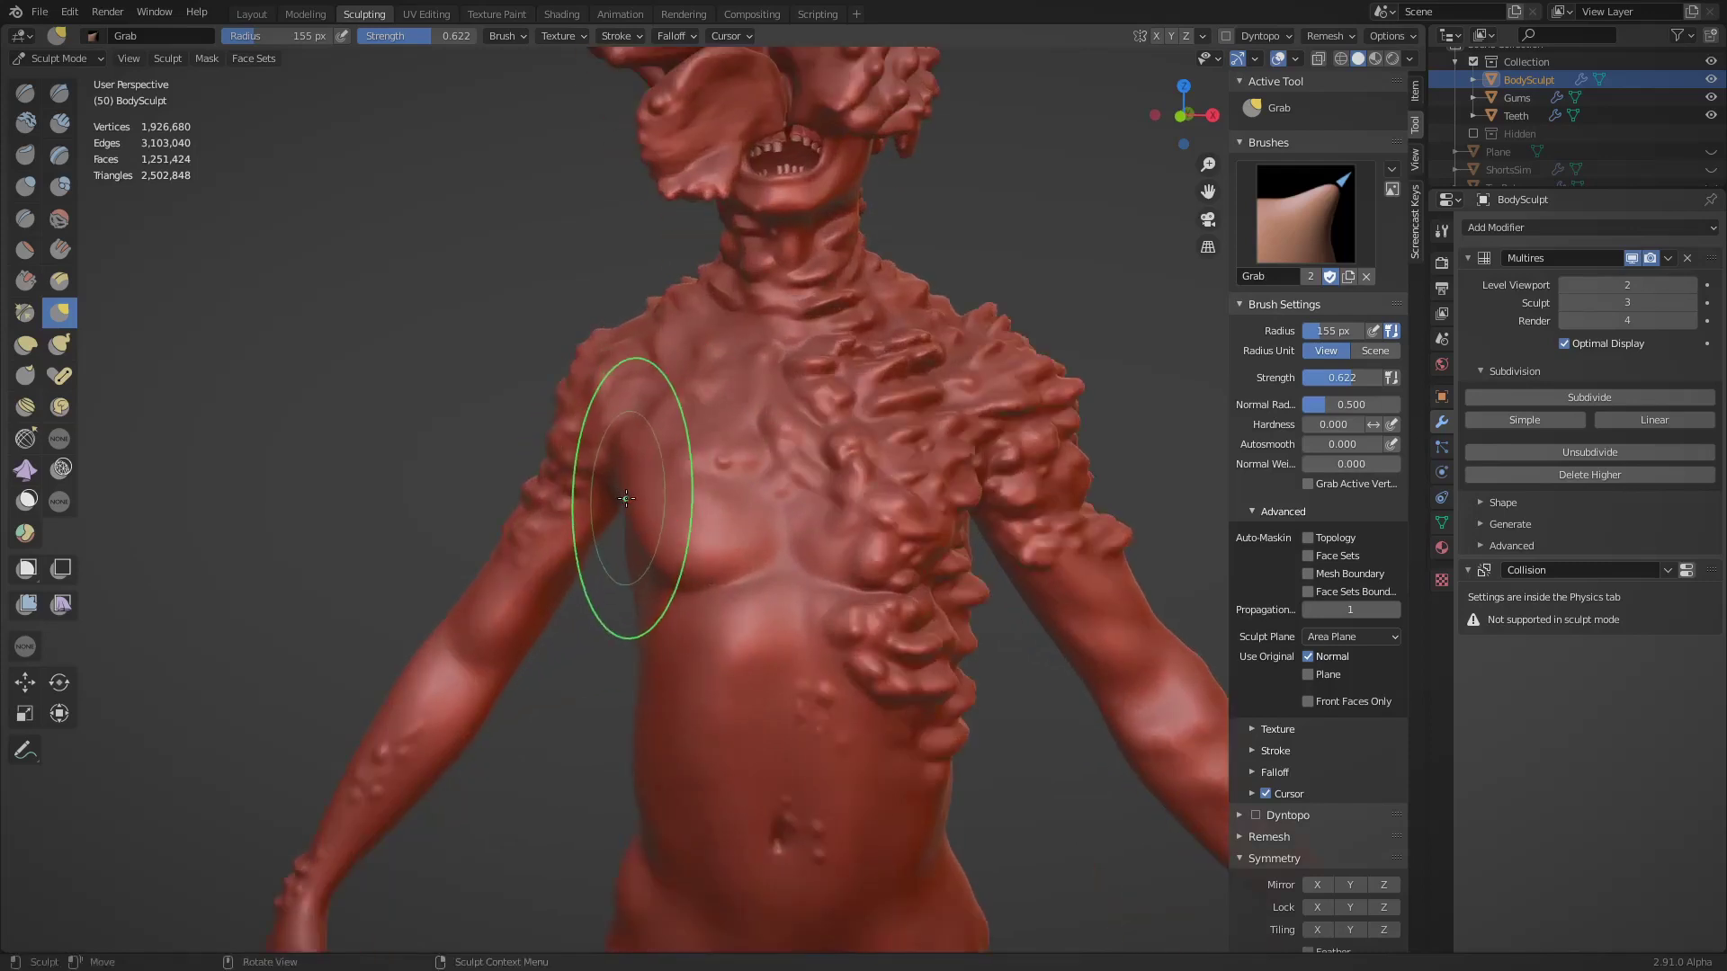
mouse_move(637, 497)
mouse_down()
mouse_move(651, 505)
mouse_move(641, 481)
mouse_up()
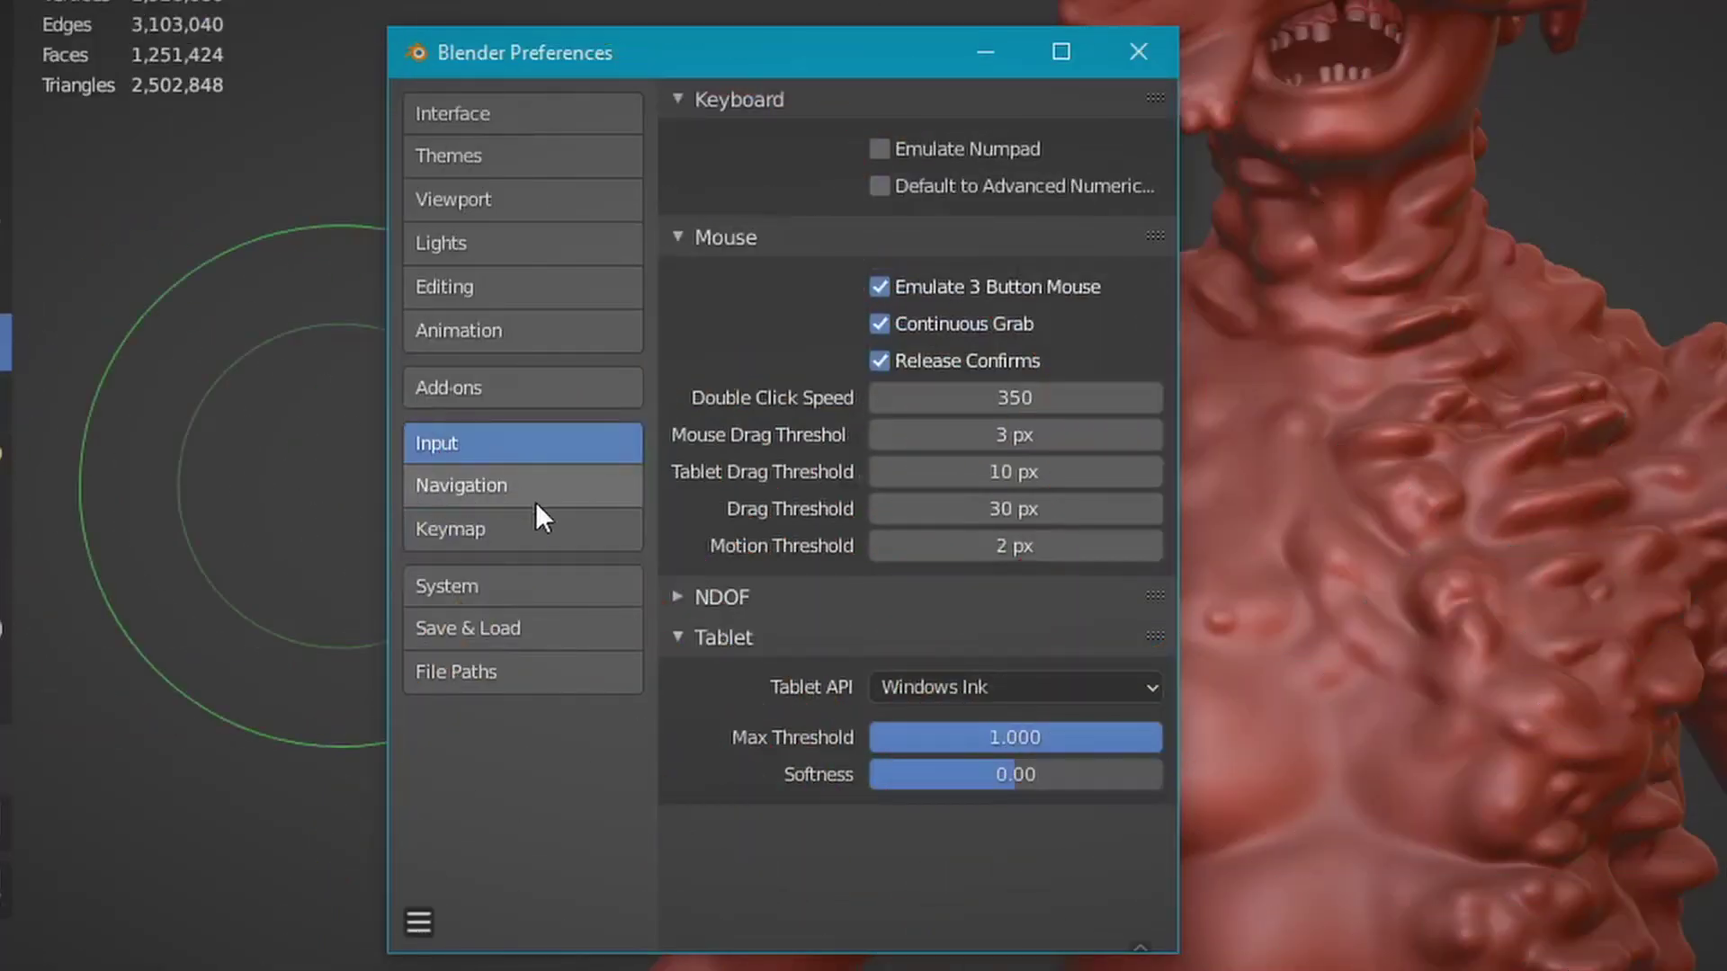
Examine the pie menu options in the Keymap preferences and close the preferences
click(532, 528)
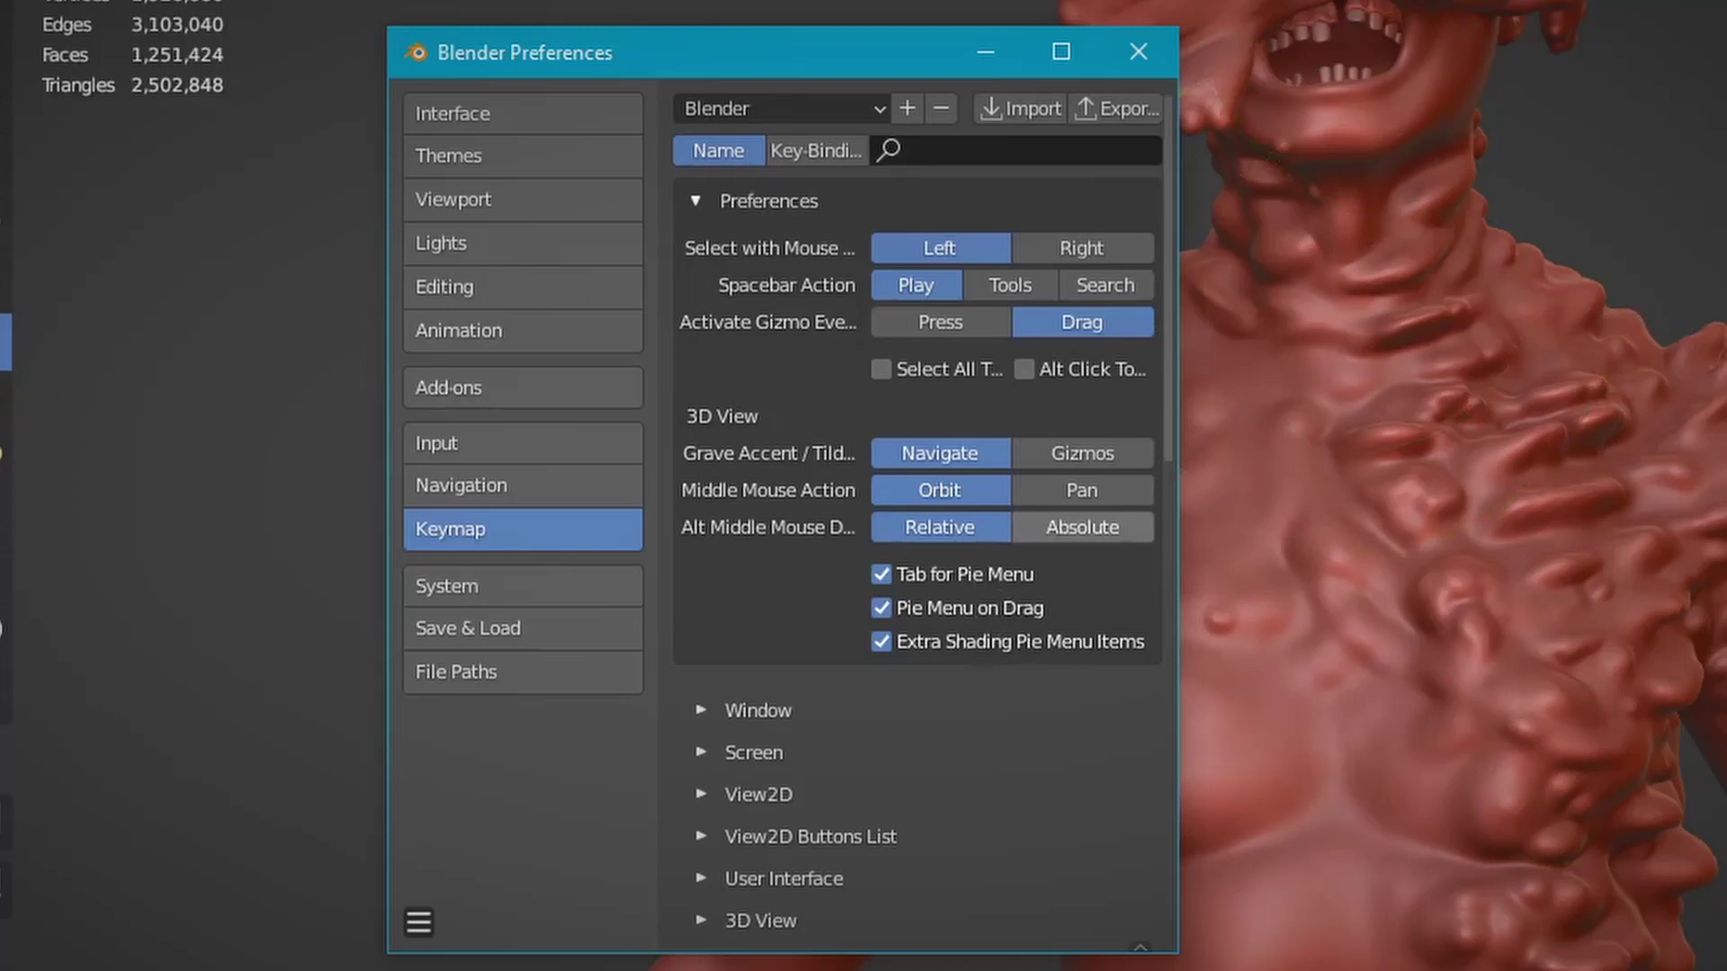
click(1138, 52)
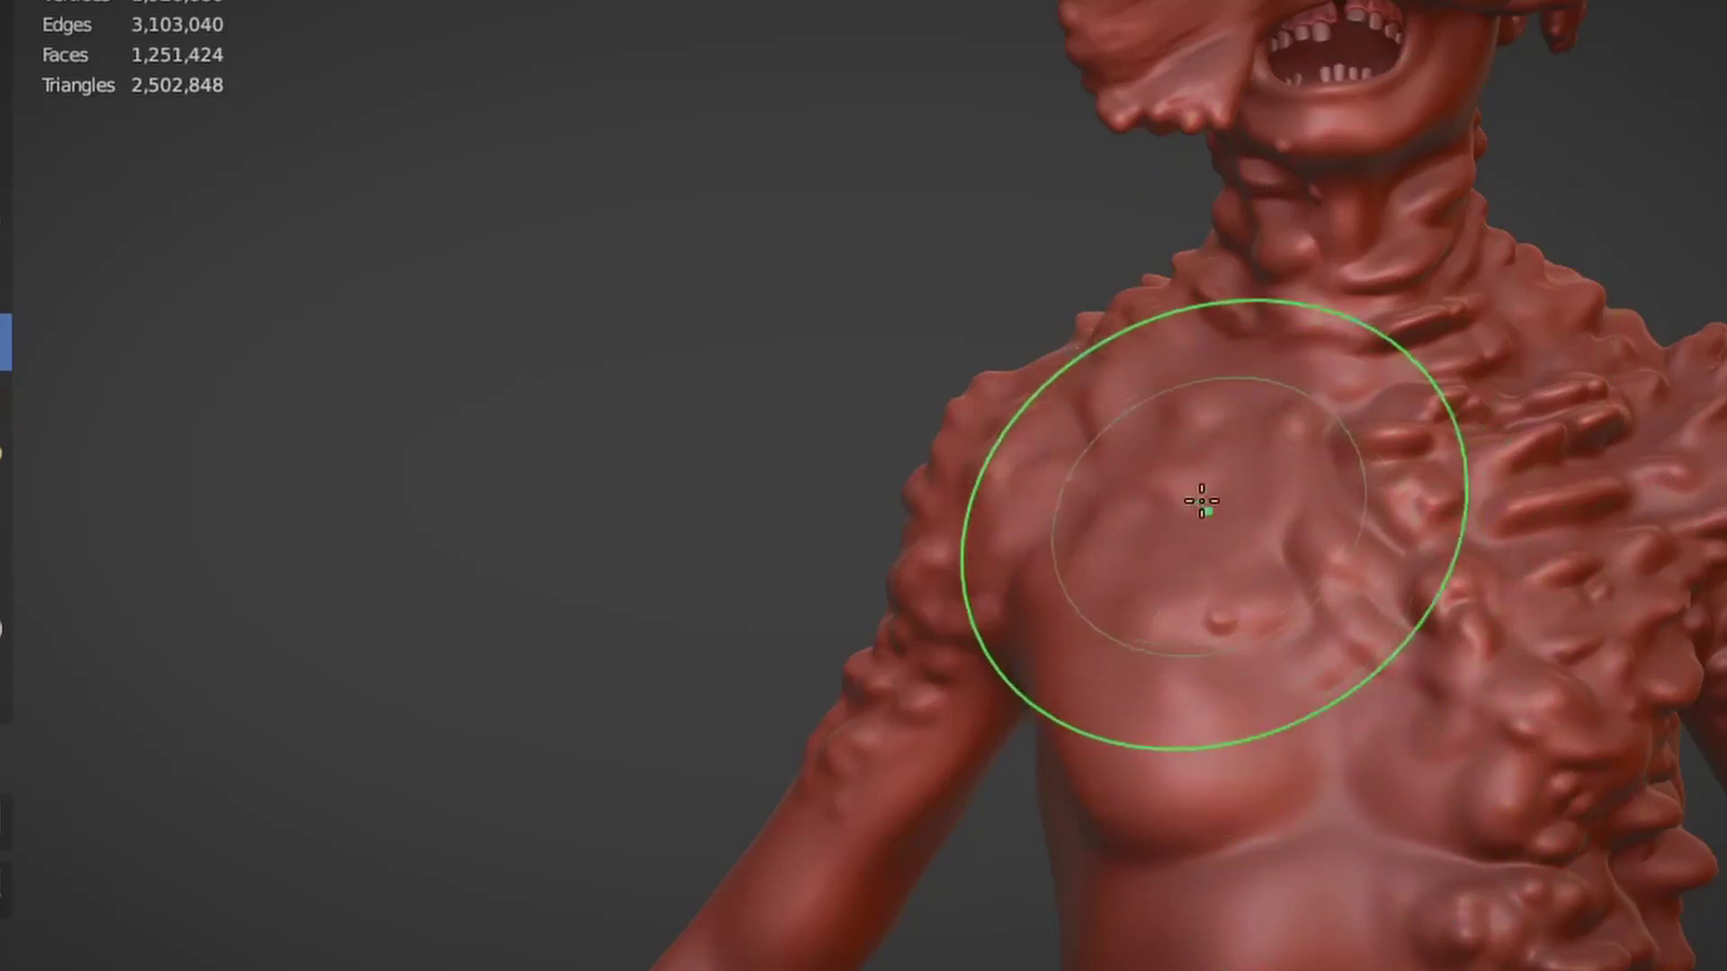
Try the mode and shading pie menus by switching to Object Mode and bringing up the shading choices
key(ctrl+Tab)
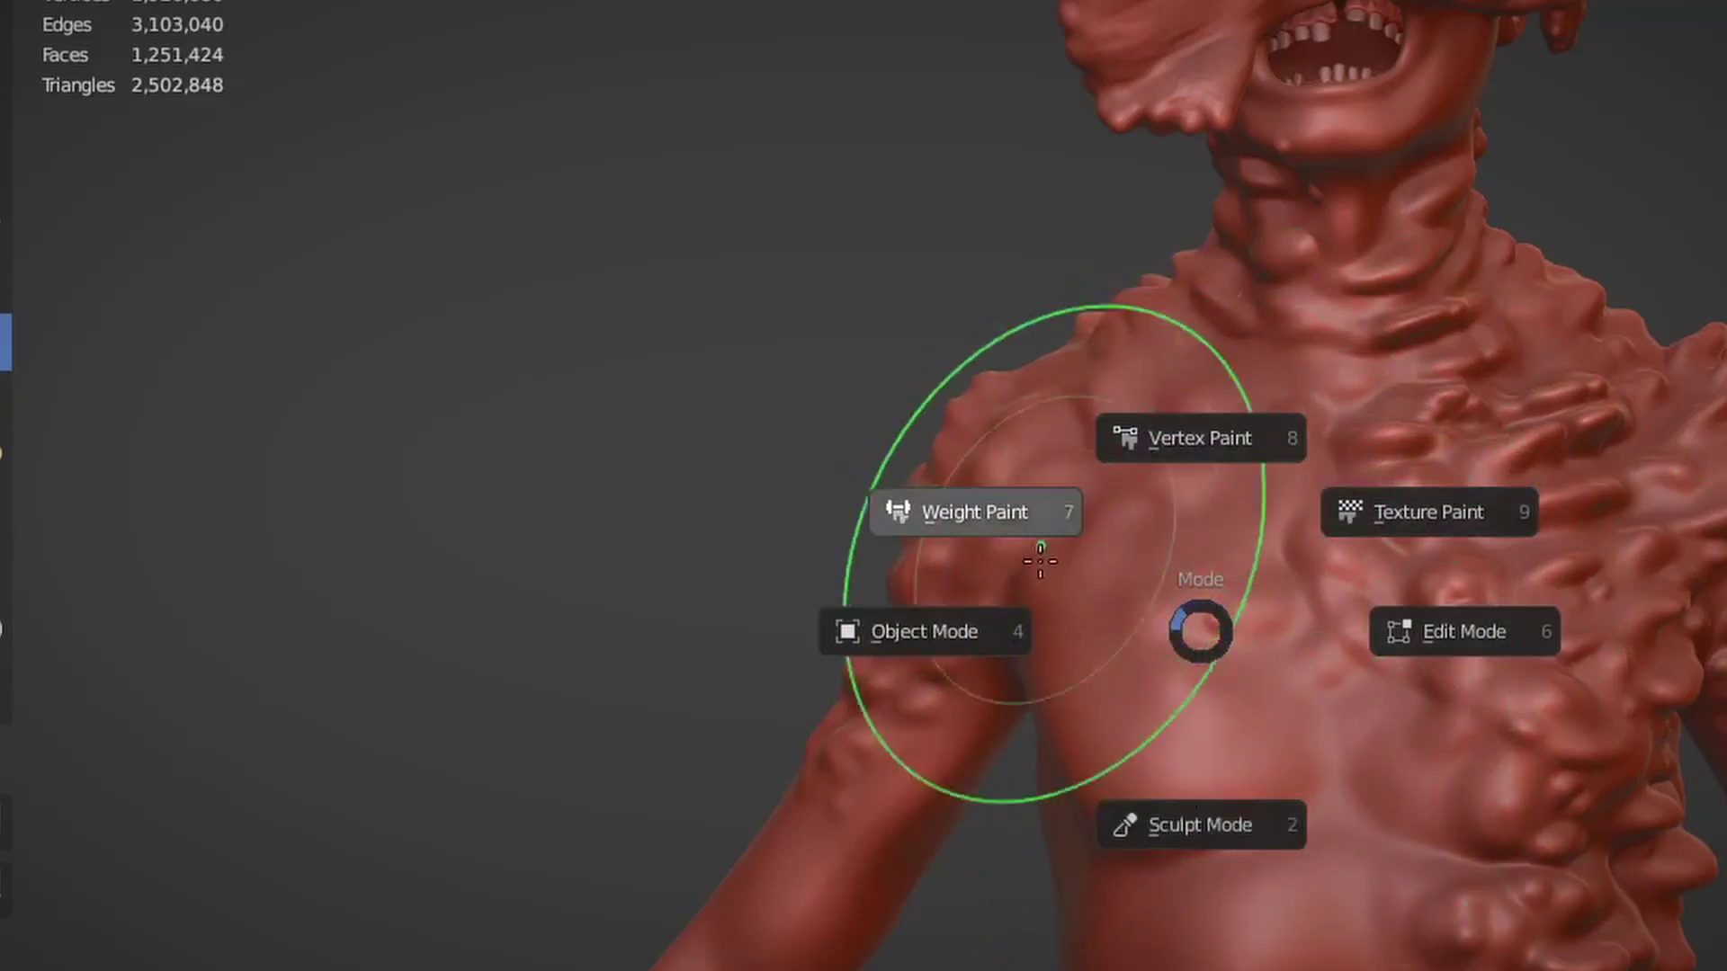
click(923, 633)
key(z)
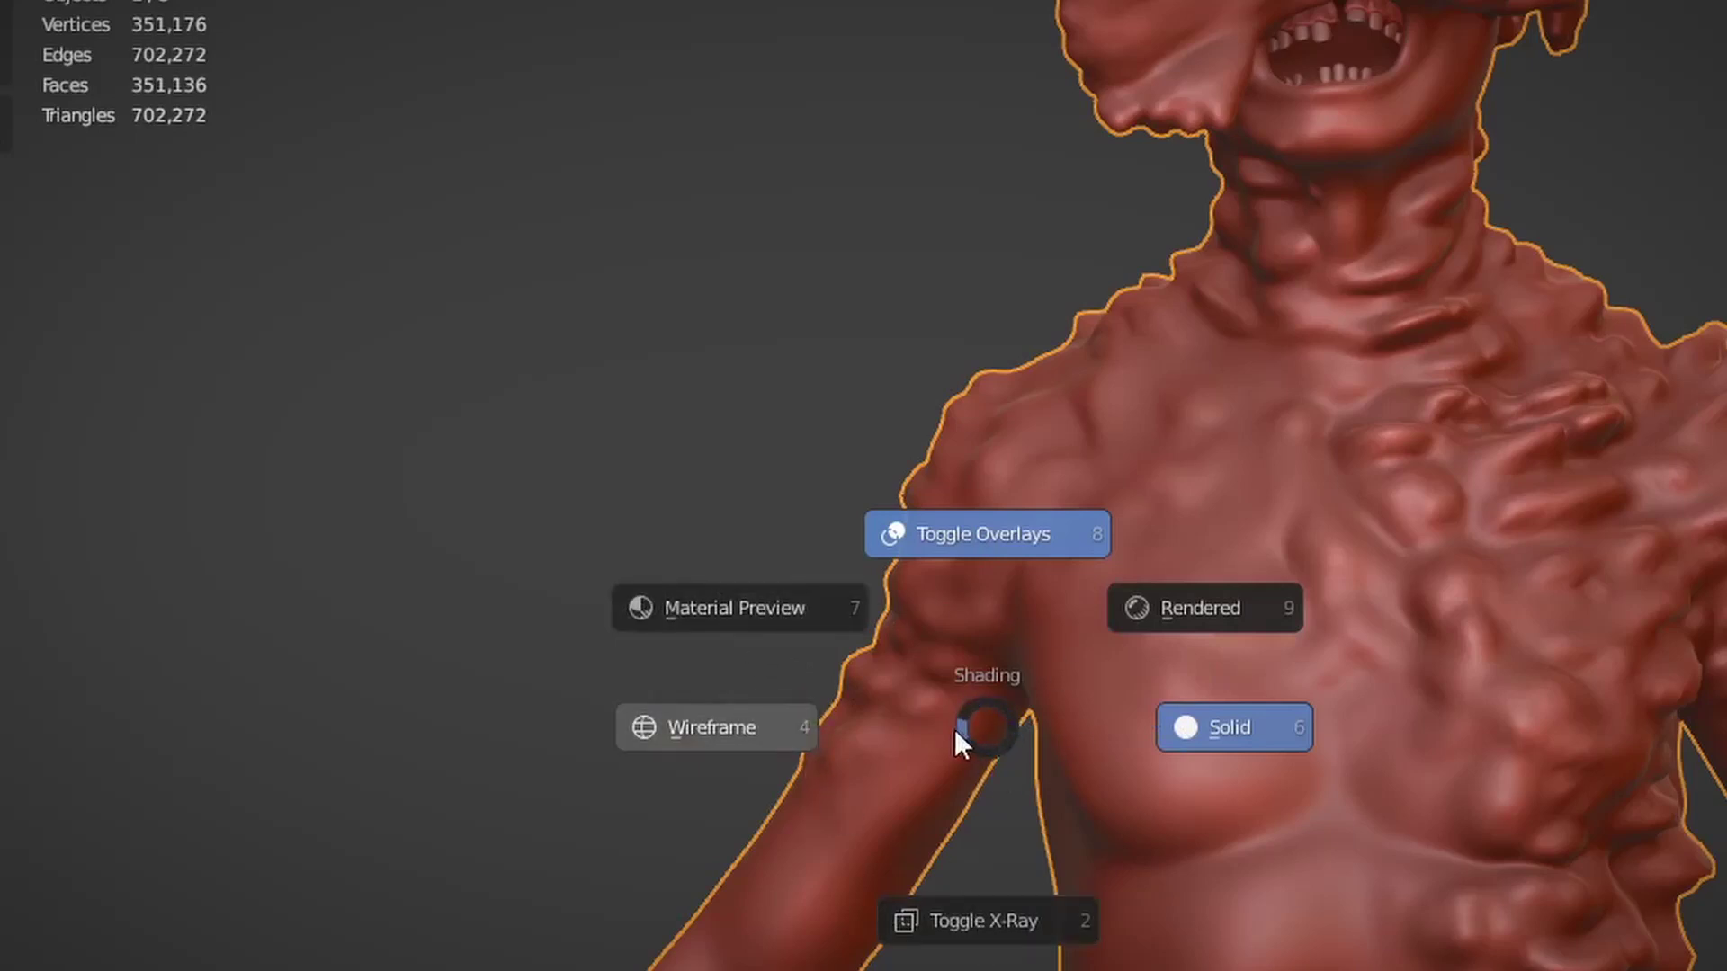
click(980, 726)
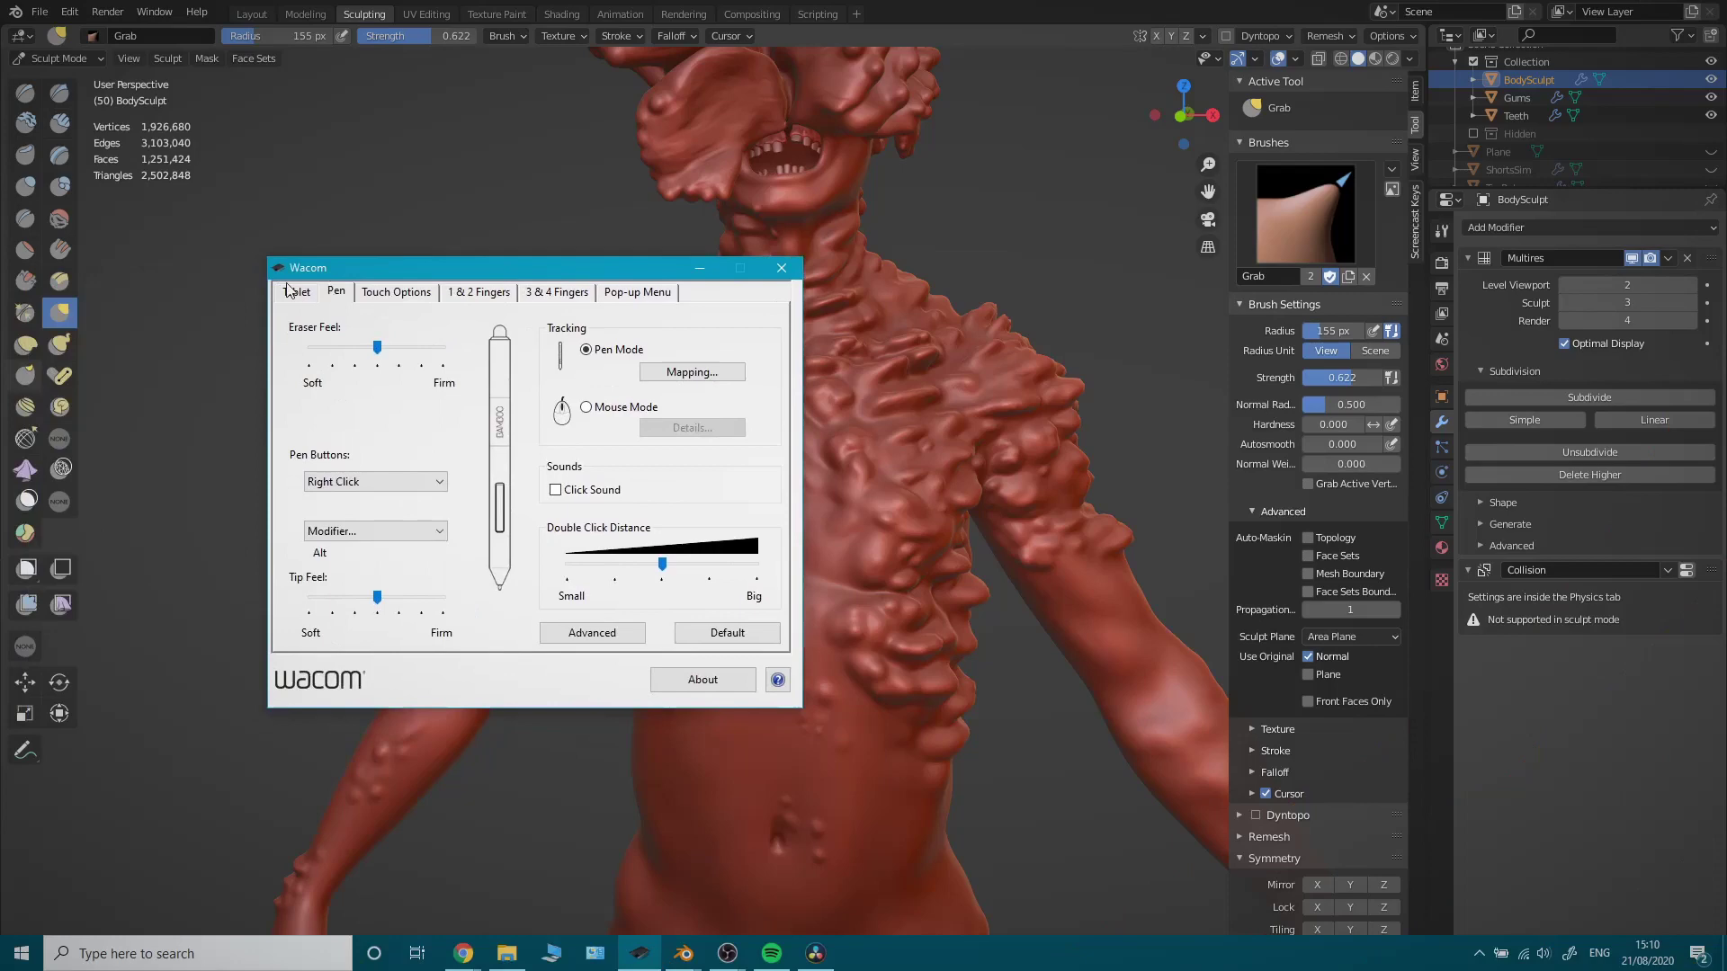
Show the tablet orientation and ExpressKeys assignments in the Wacom settings
click(297, 291)
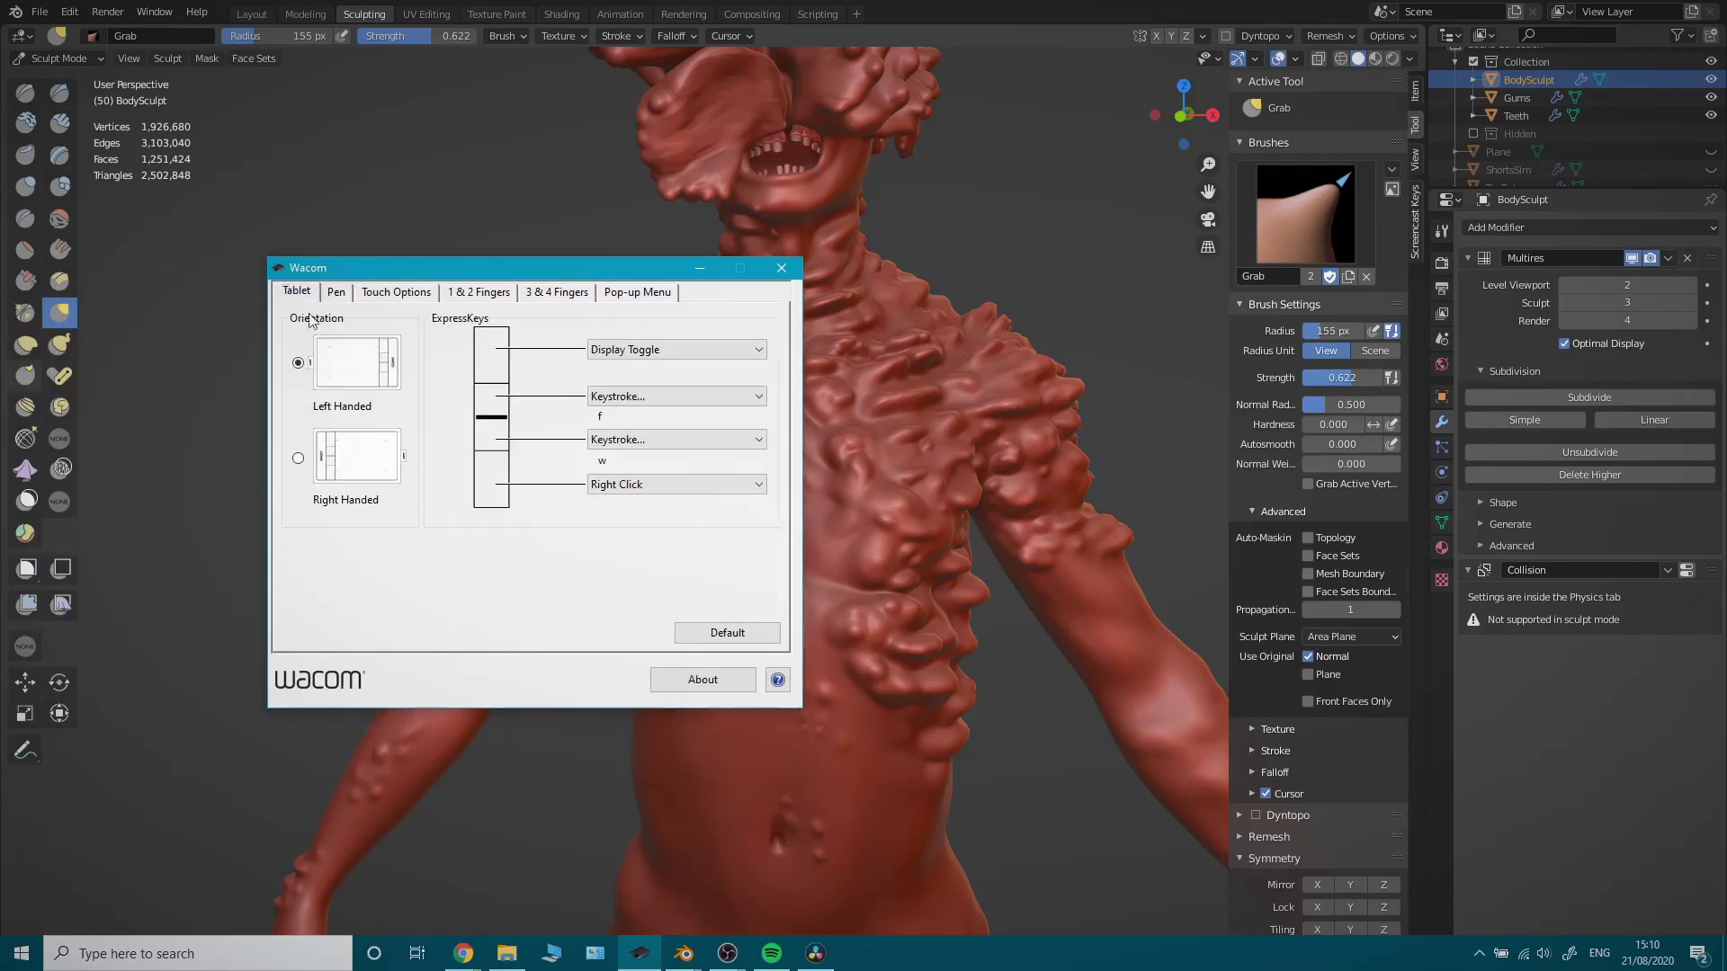